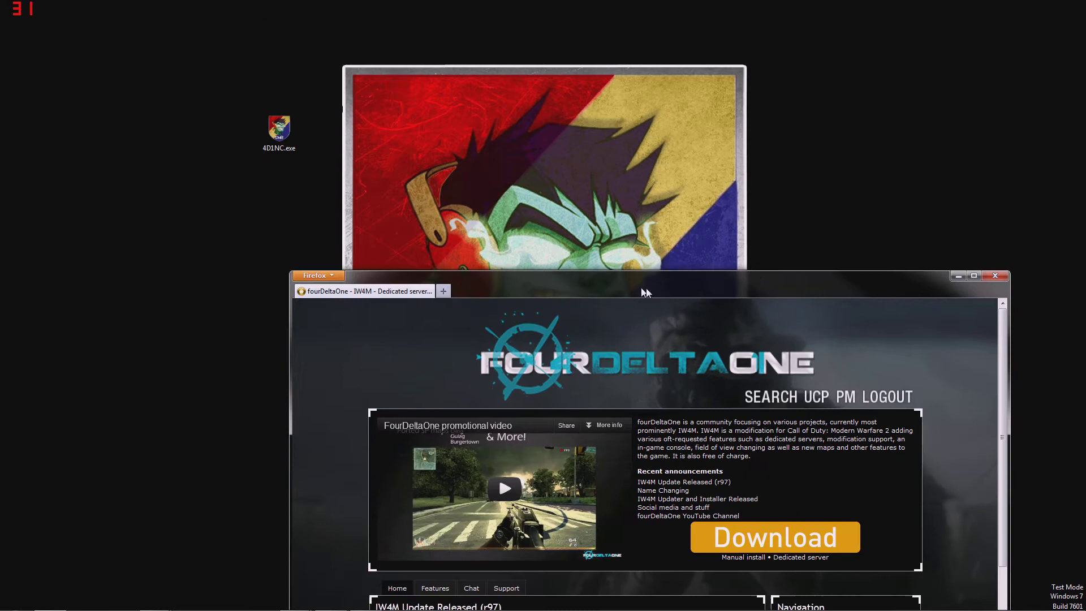
Examine the IW4M folder's path under AppData\Local, highlighting the user-folder portion of the address.
left_click_drag(646, 287, 419, 73)
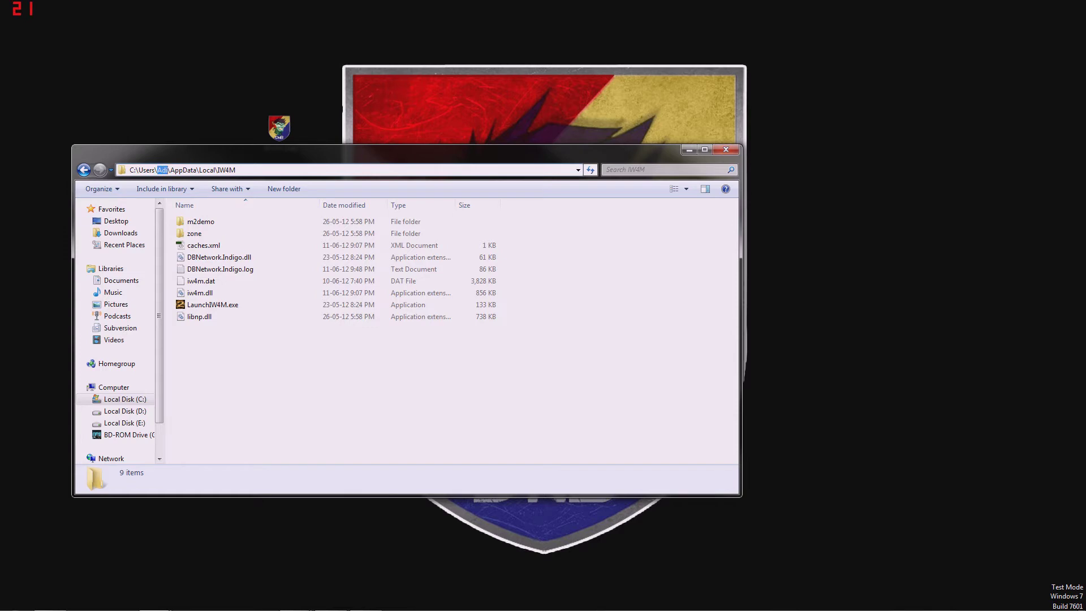
double_click(184, 170)
left_click_drag(199, 170, 207, 170)
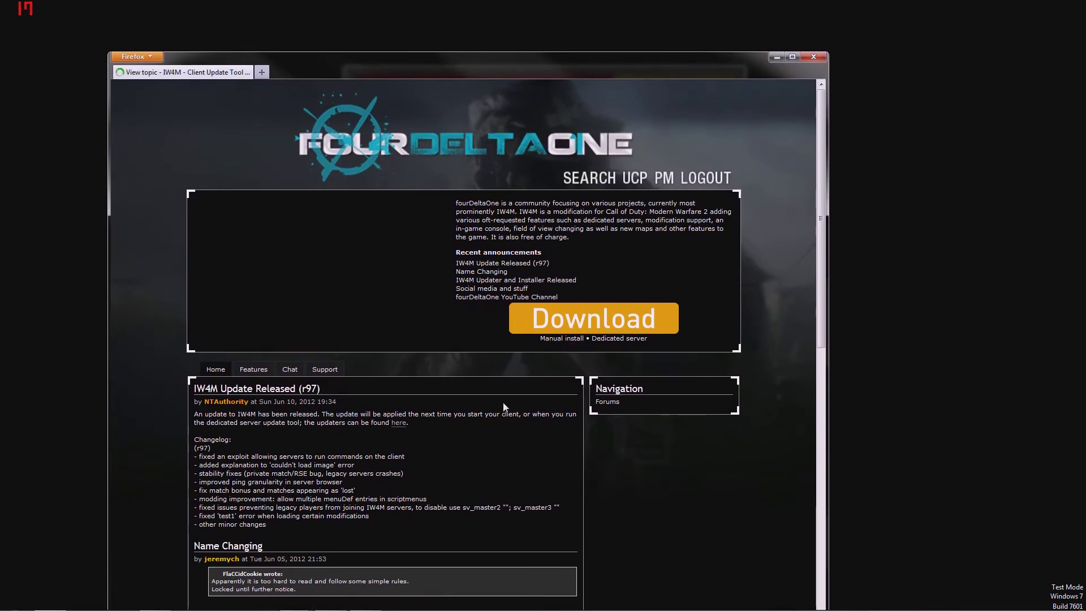
Download the Standalone Client Updater, open LaunchComponent.zip with 7-Zip File Manager, and minimize the archive window.
left_click(297, 269)
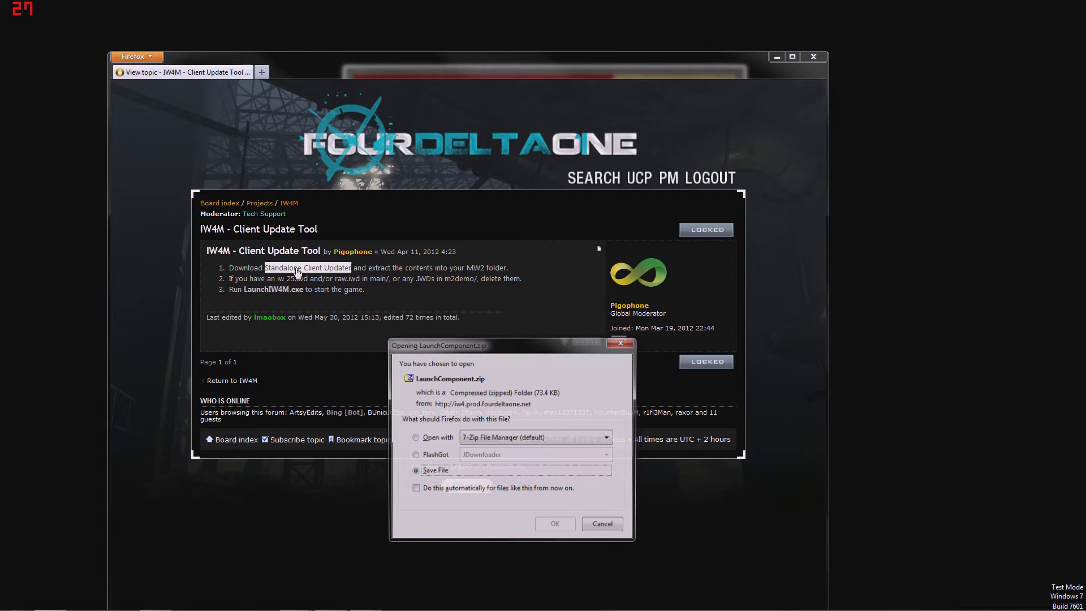
left_click(437, 441)
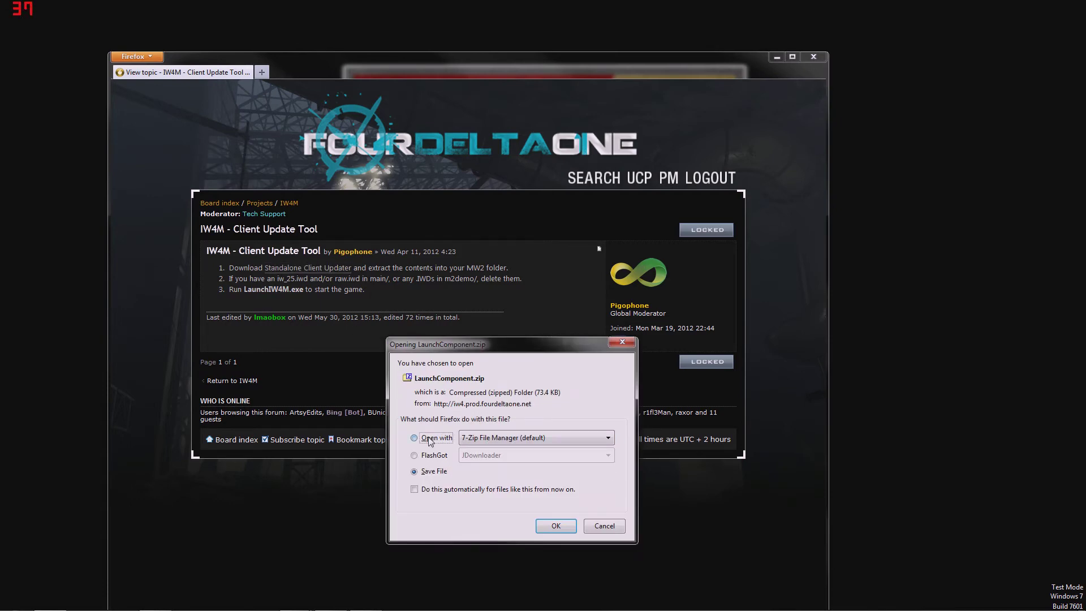
left_click(555, 526)
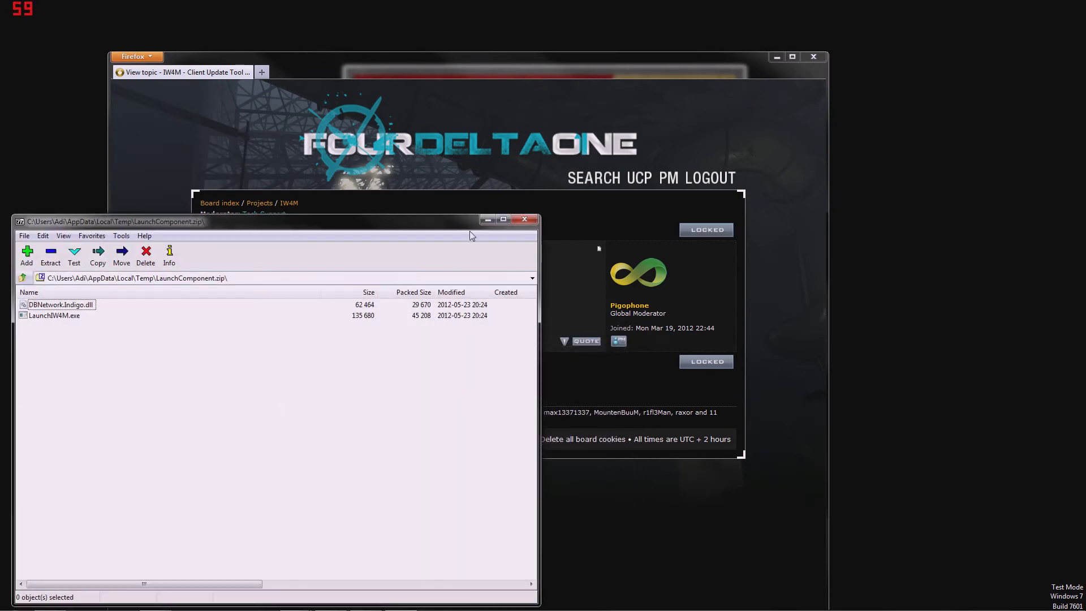
left_click(488, 221)
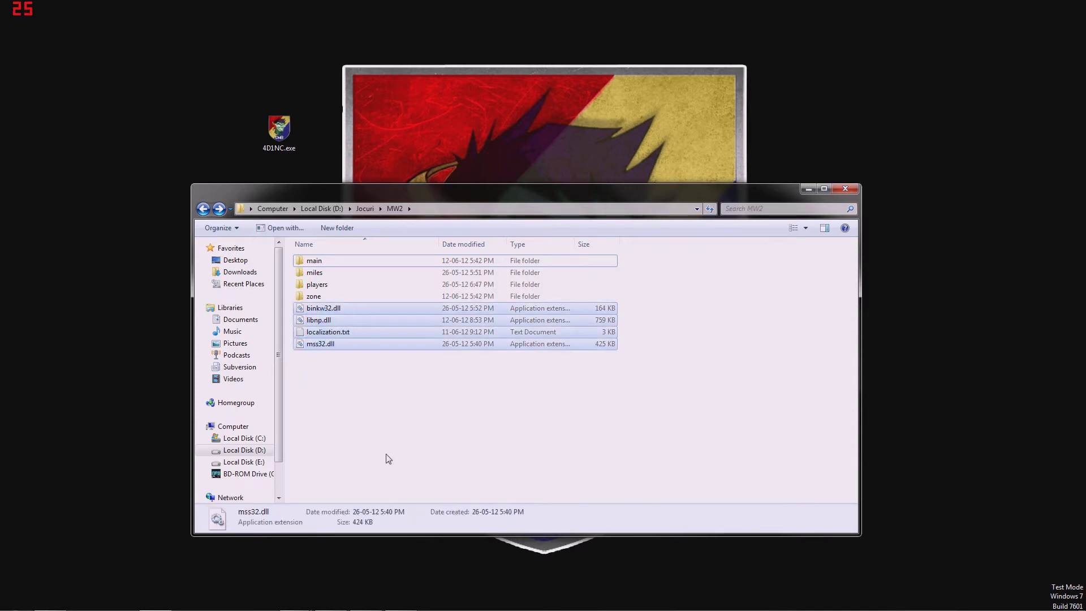
Examine the loose files in the MW2 folder and the contents of its zone subfolder.
left_click(346, 308)
left_click(318, 298)
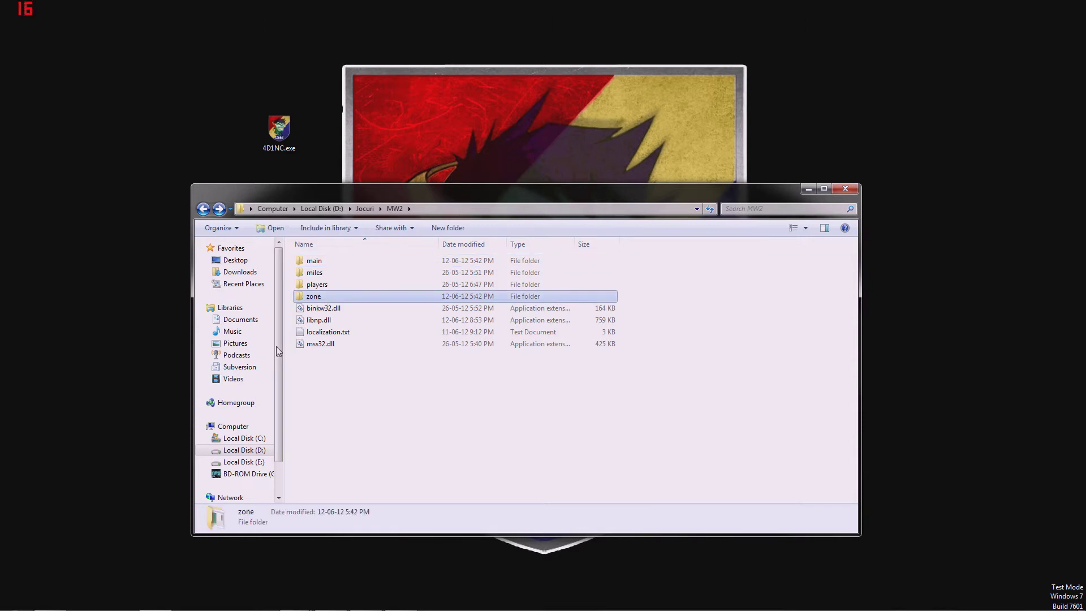
double_click(318, 300)
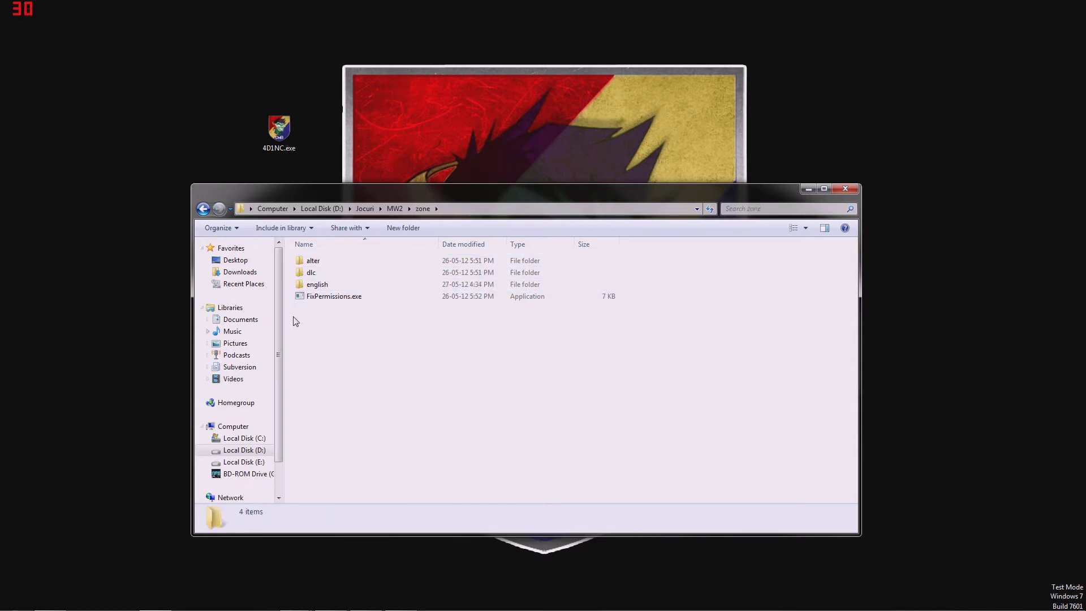
key("BackSpace")
Examine the iw, localized_english and z_ archive files in the main subfolder, and return to the MW2 folder.
left_click(332, 261)
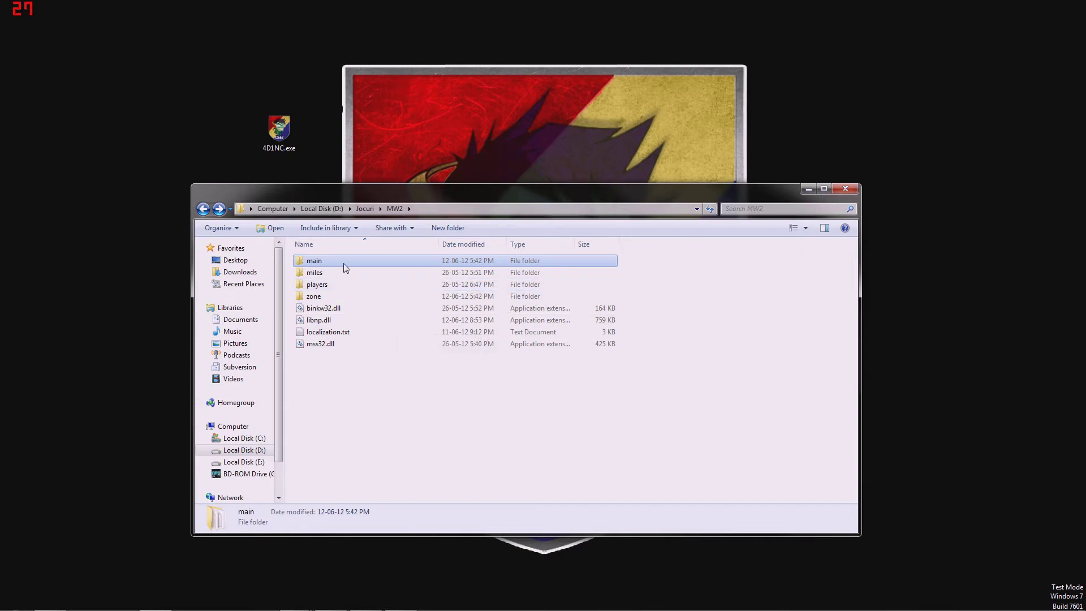
double_click(345, 265)
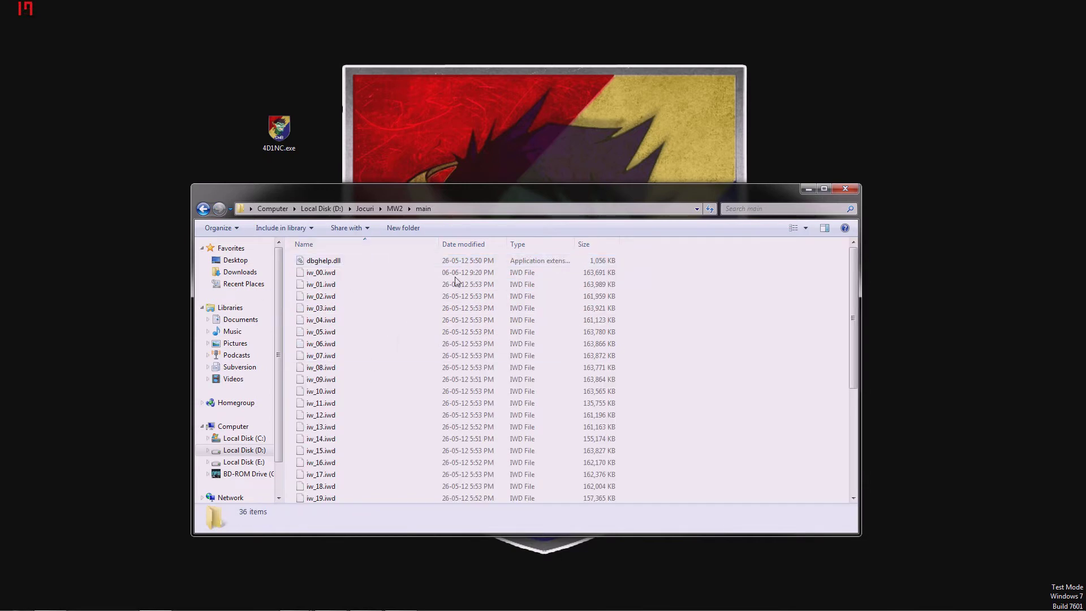
left_click(344, 273)
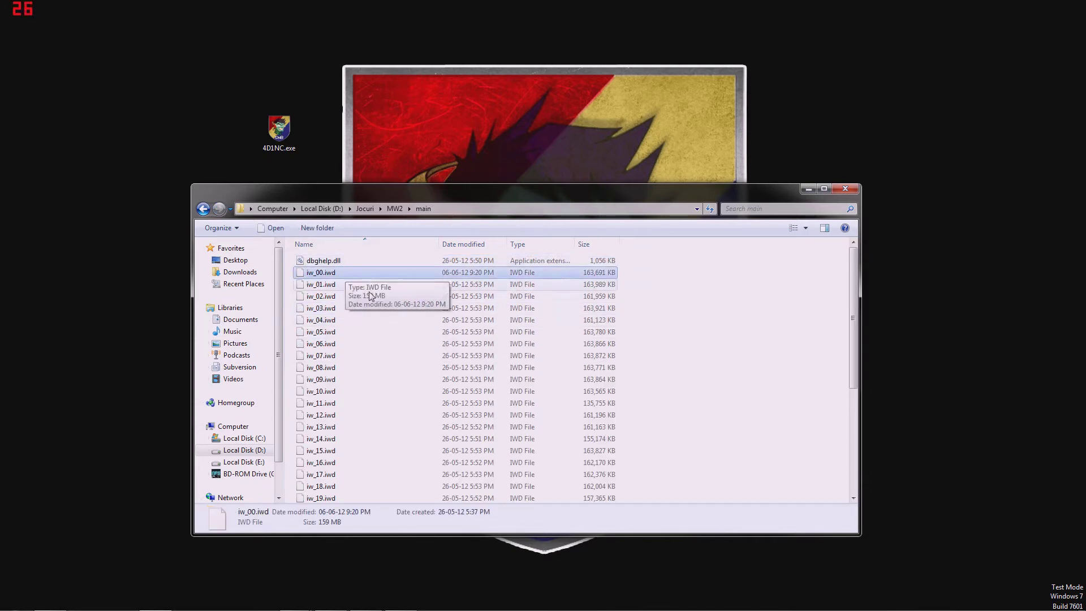
scroll(337, 368, "down", 5)
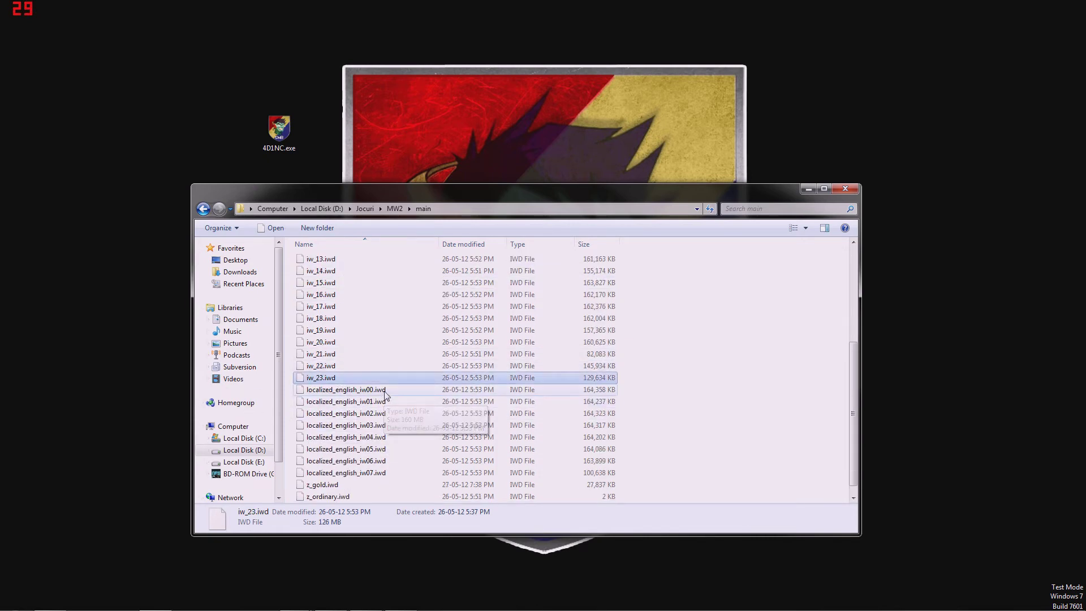
left_click(340, 389)
left_click(376, 474)
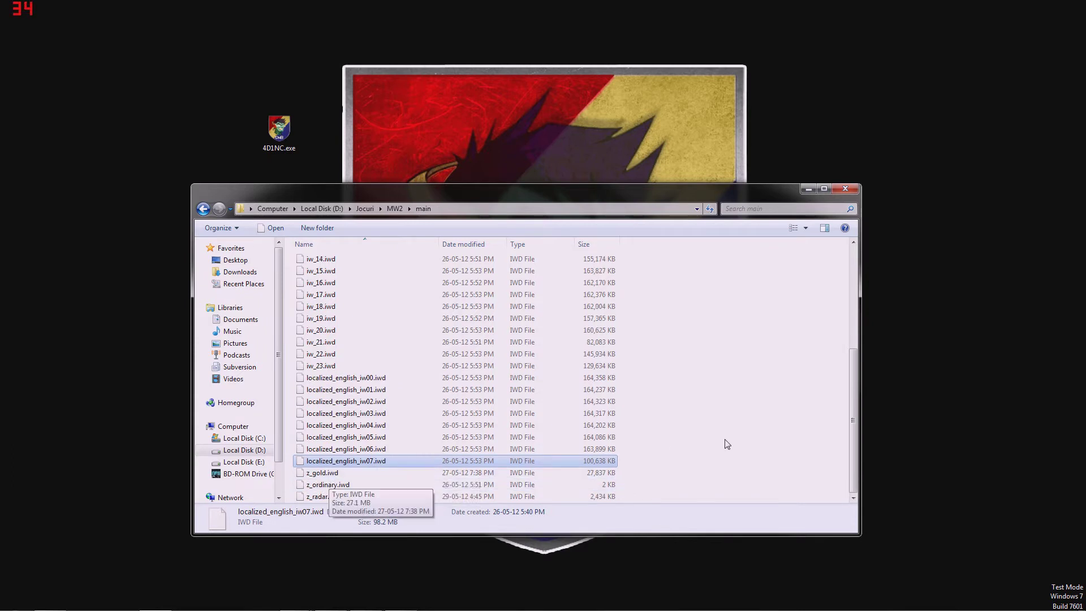
left_click(343, 500)
left_click(326, 473)
left_click(334, 485)
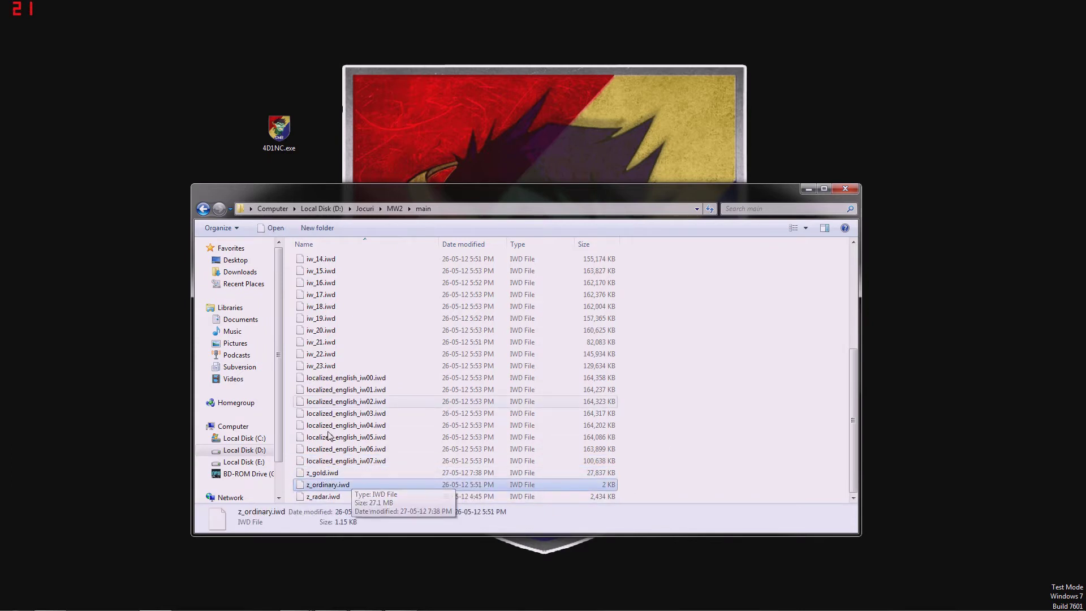
left_click(326, 473)
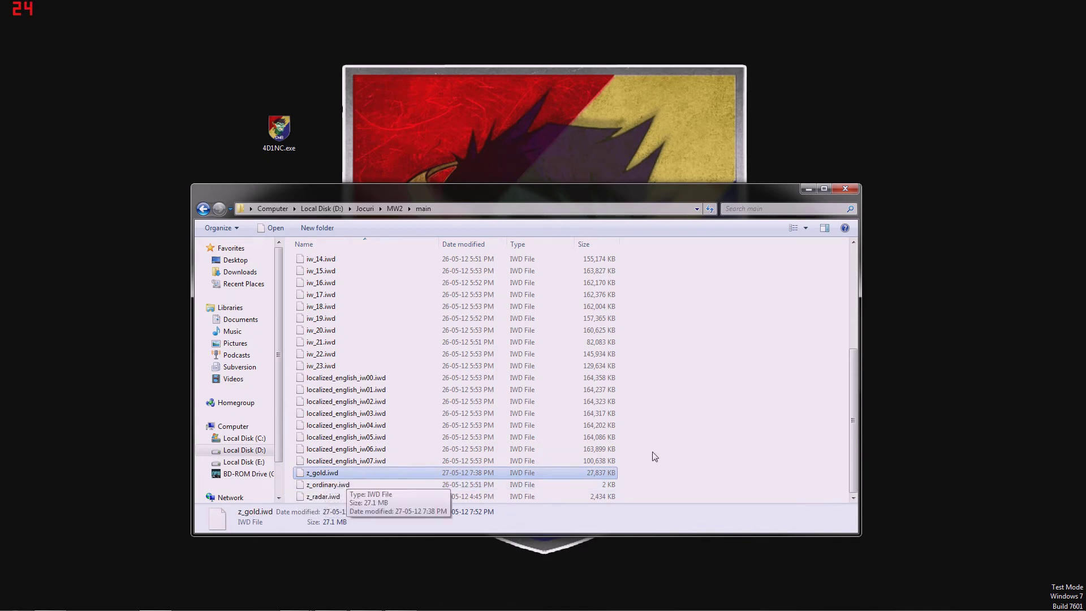
key("BackSpace")
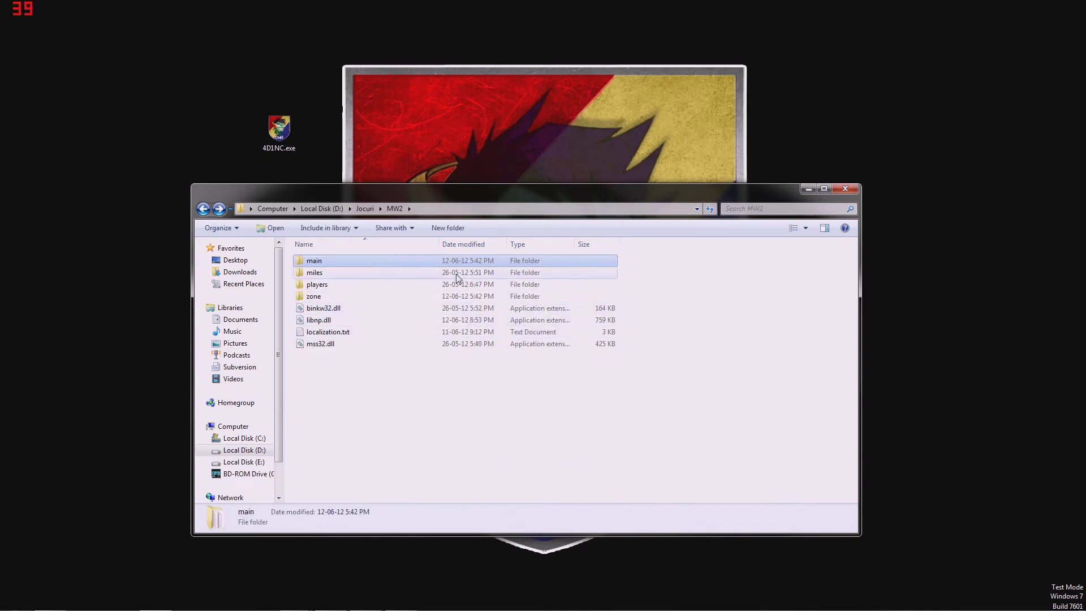
Copy DBNetwork.Indigo.dll and LaunchIW4M.exe from the open 7-Zip archive into the MW2 folder.
mouse_move(57, 608)
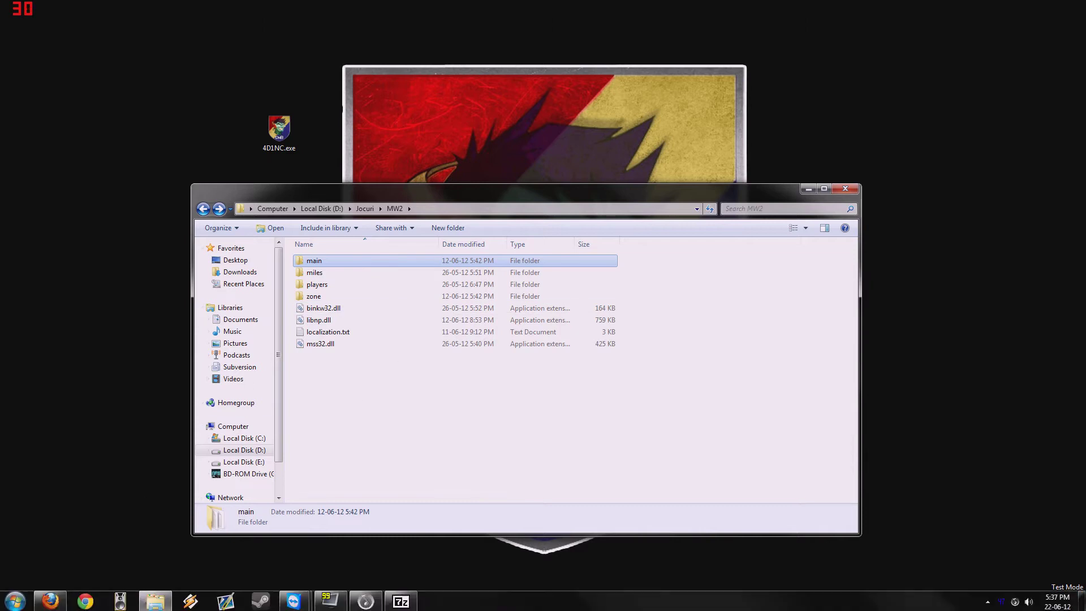
left_click(401, 600)
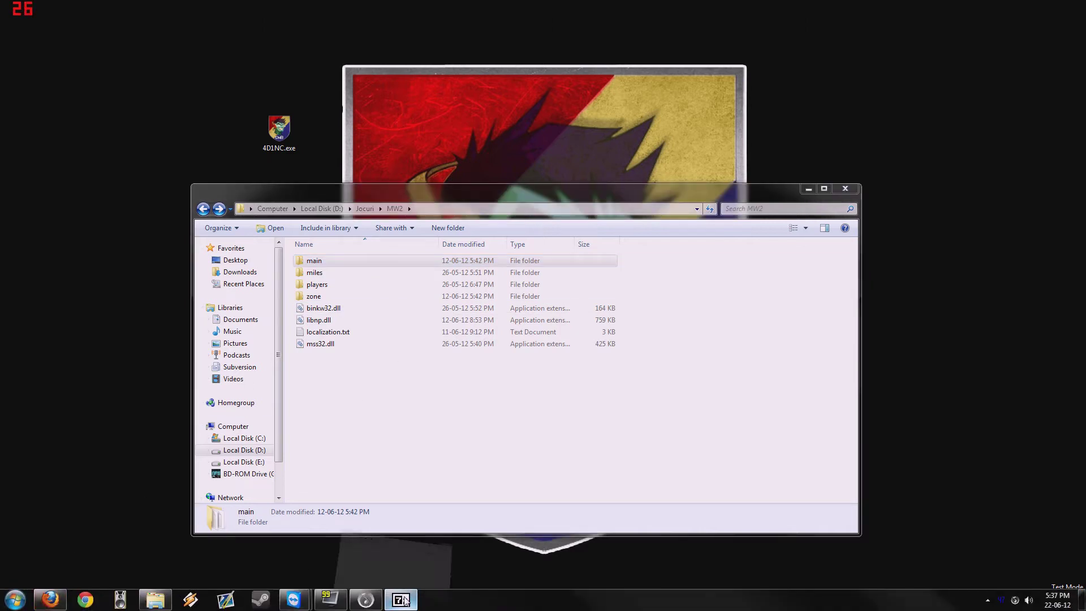
left_click_drag(74, 348, 681, 437)
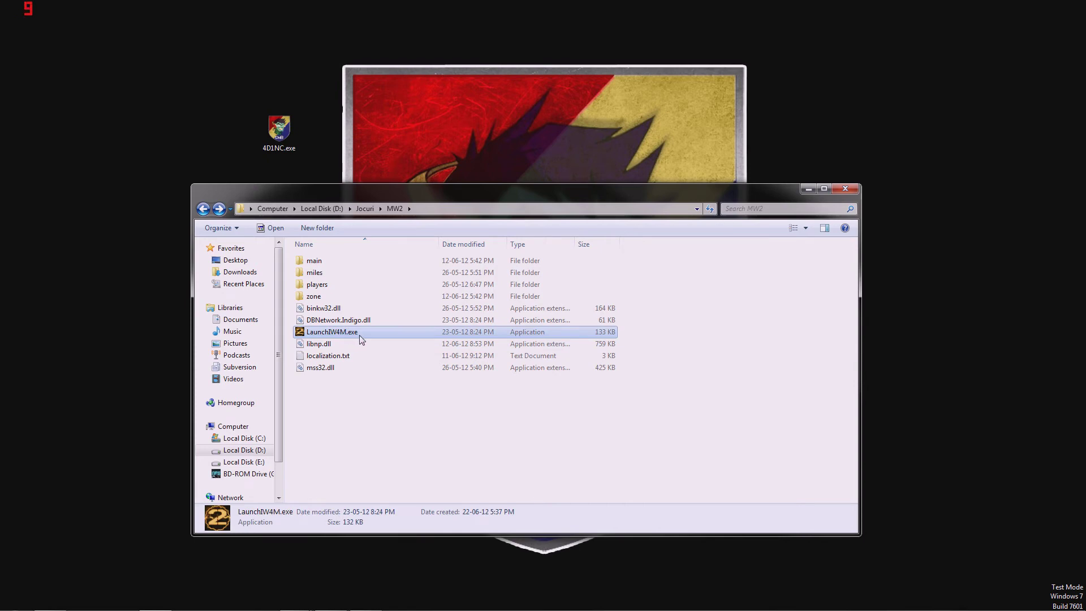
Run LaunchIW4M.exe from the MW2 folder and cancel its login dialog.
double_click(360, 335)
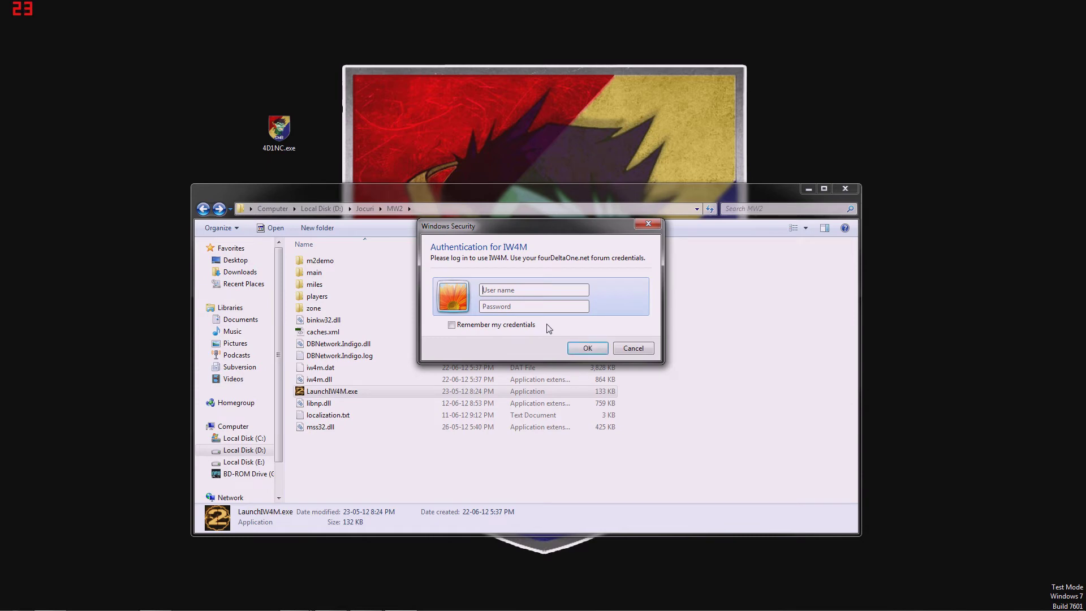
left_click(627, 355)
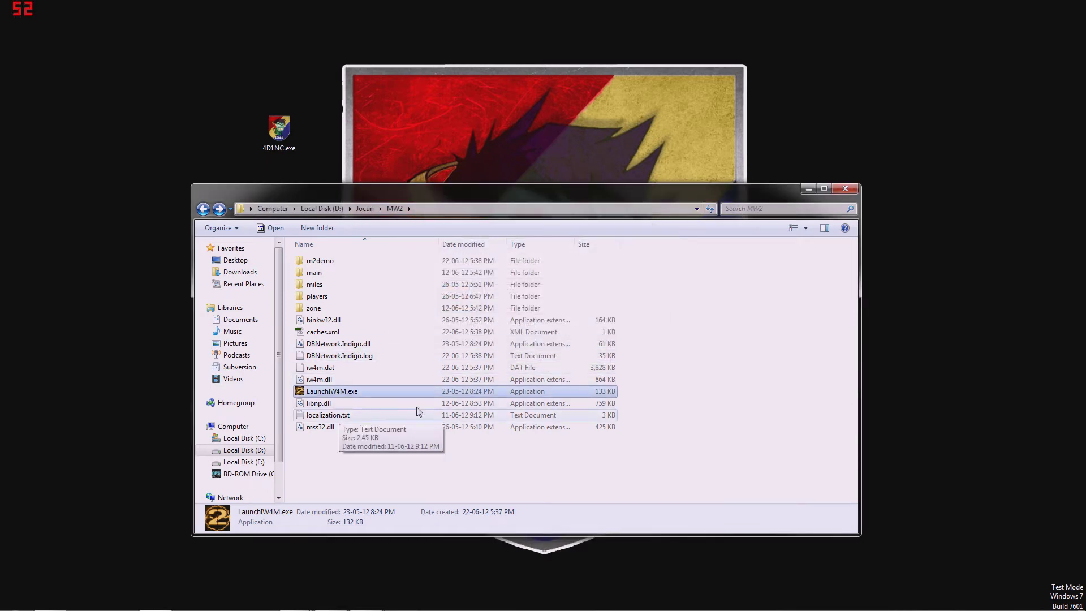
Relaunch LaunchIW4M.exe and try to log in with only the password field filled in.
double_click(330, 391)
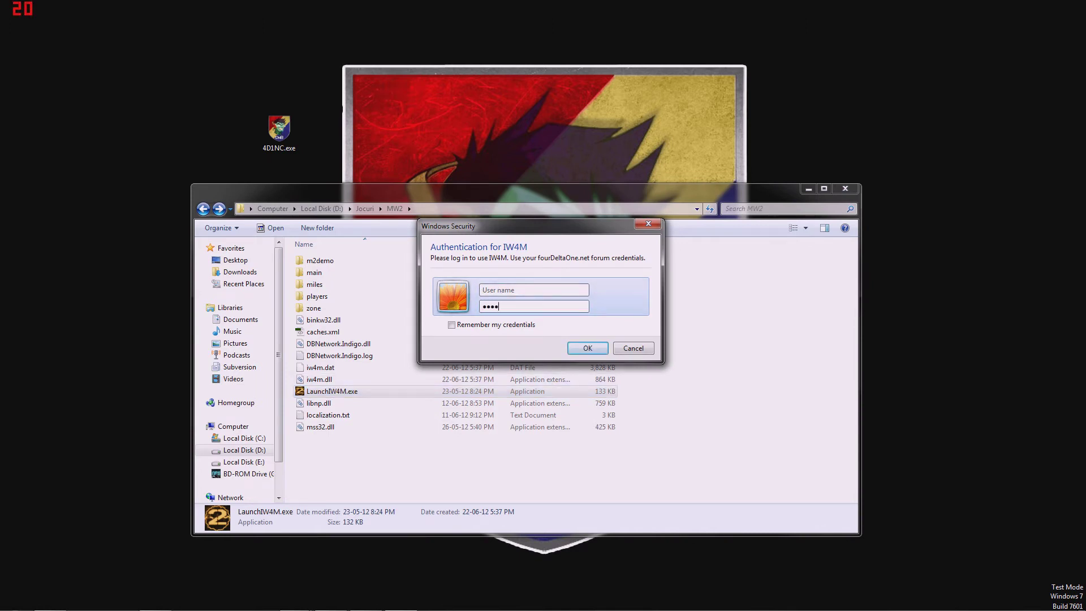
key("Return")
type("••")
left_click(598, 341)
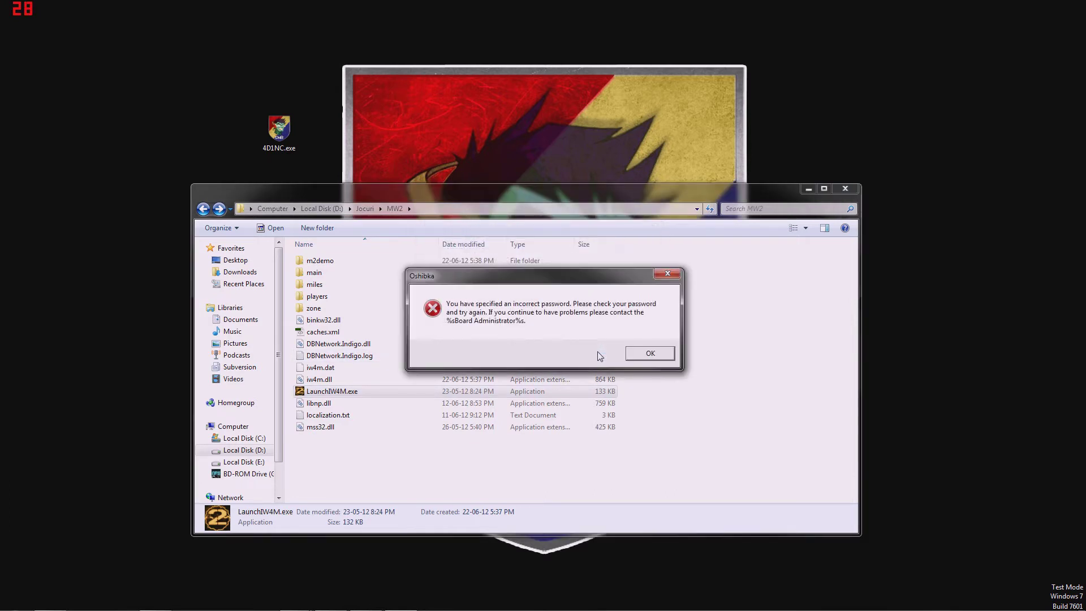
left_click(649, 354)
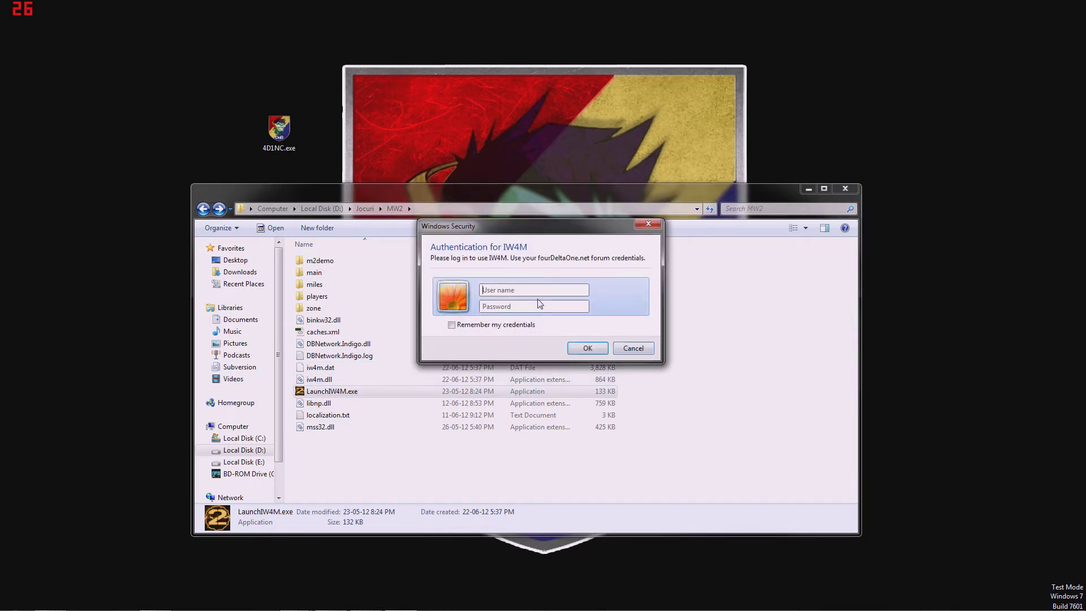
Log in to IW4M with the forum user name and account password, and quit the game once it has loaded.
type("TheVampire")
key("Tab")
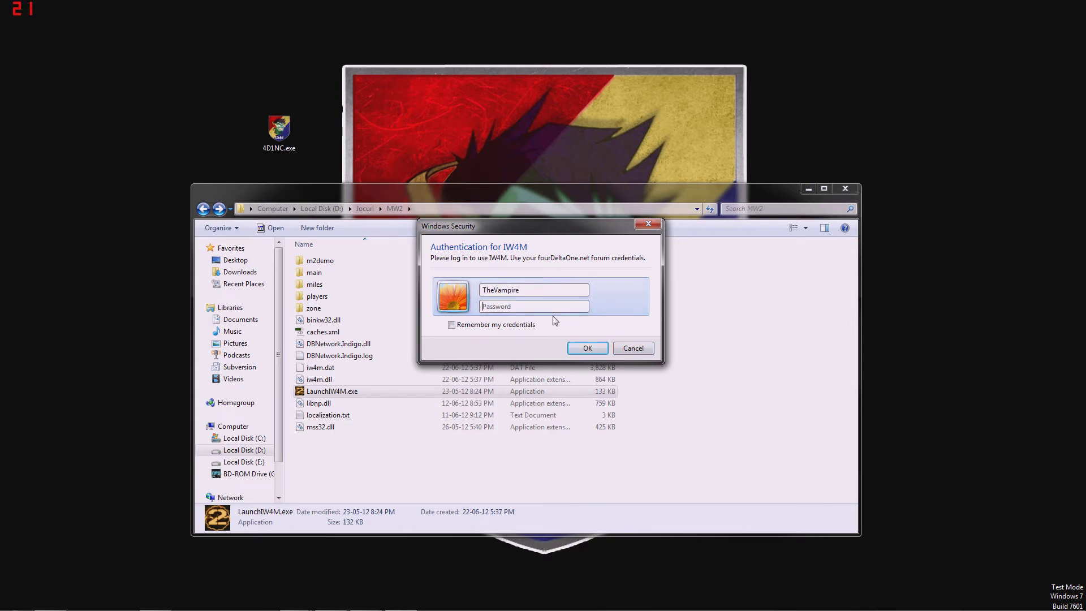
type("**")
left_click(588, 347)
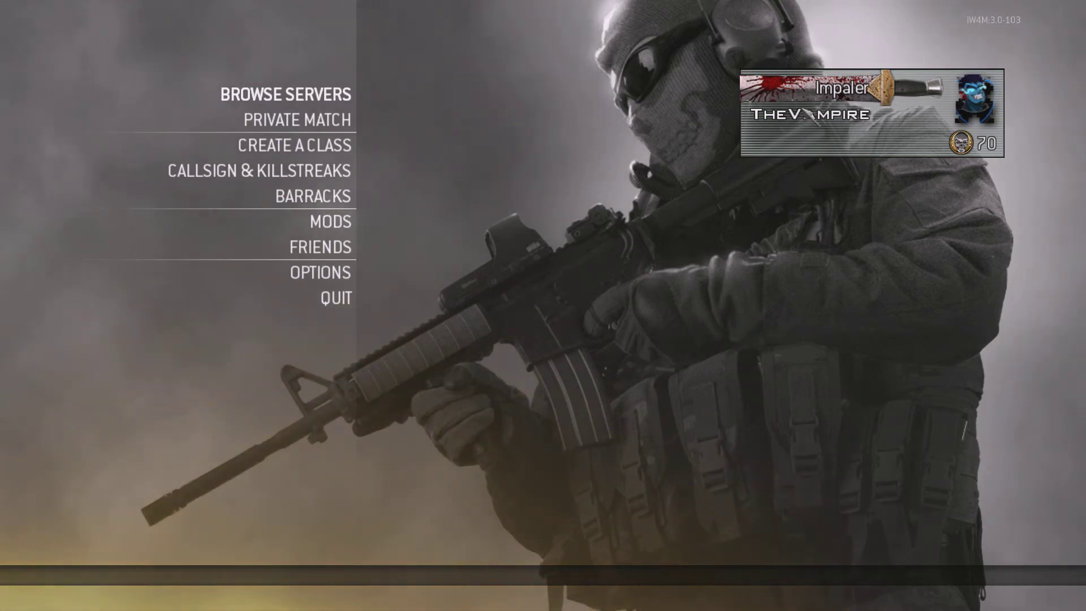
left_click(374, 294)
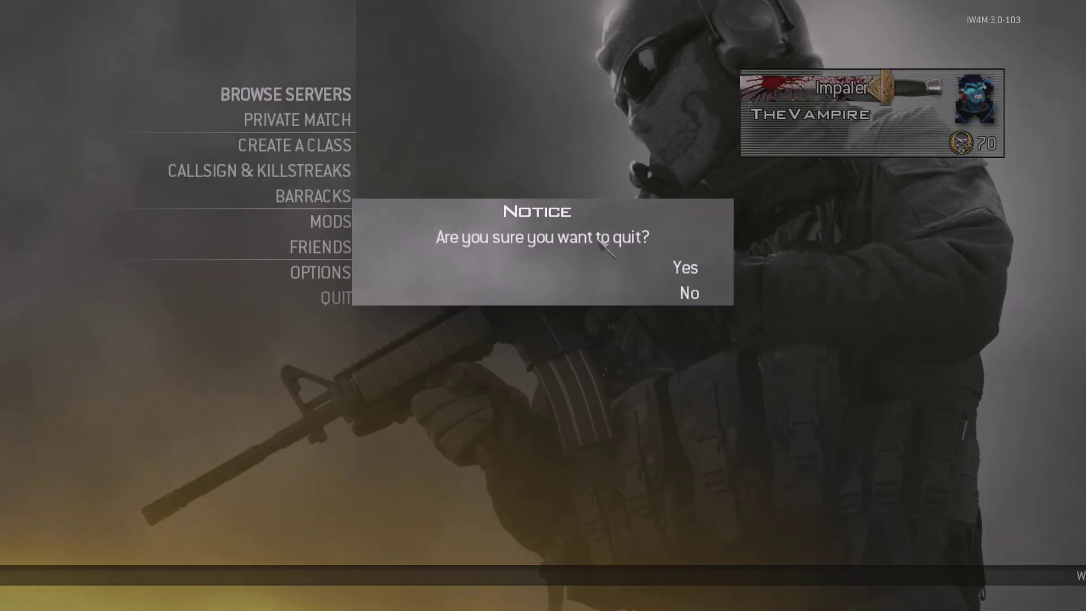
left_click(685, 268)
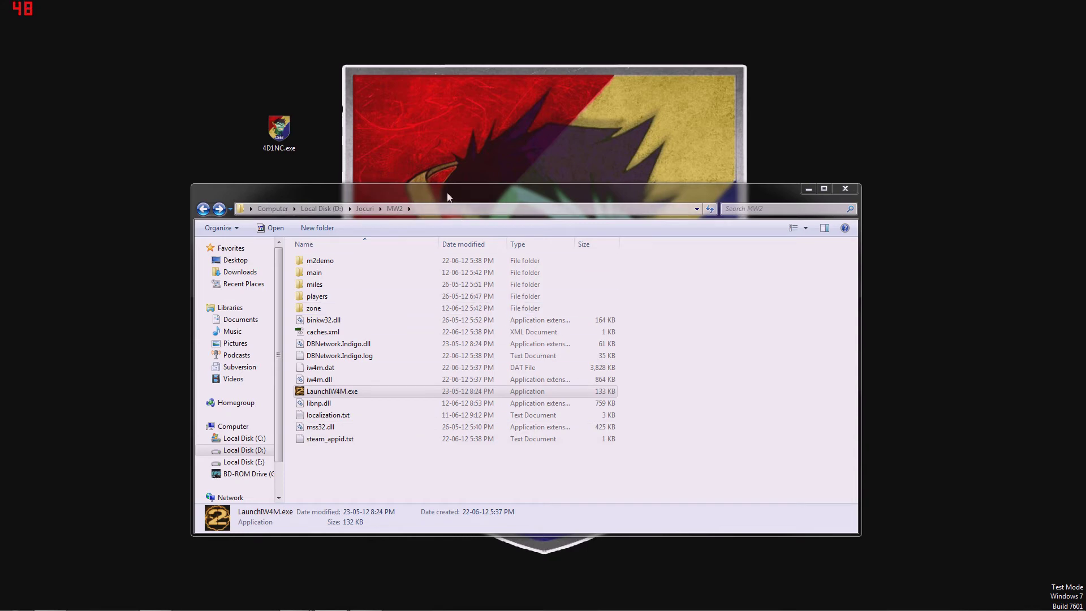
Start 4D1NC.exe from the desktop, place its window beside the MW2 folder window, and view its copyright notice.
left_click_drag(447, 196, 631, 208)
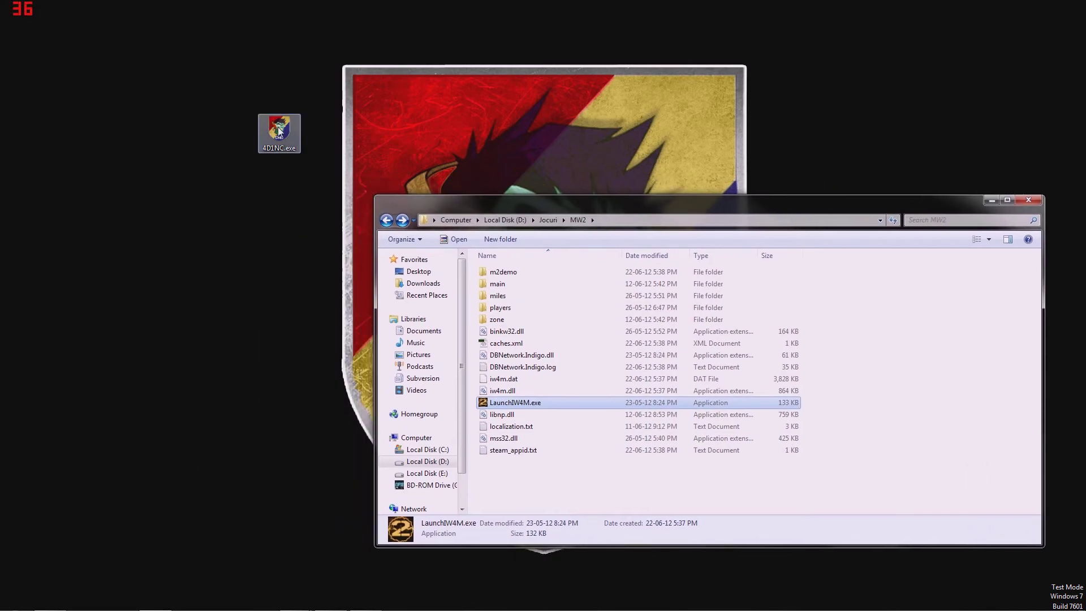
double_click(279, 130)
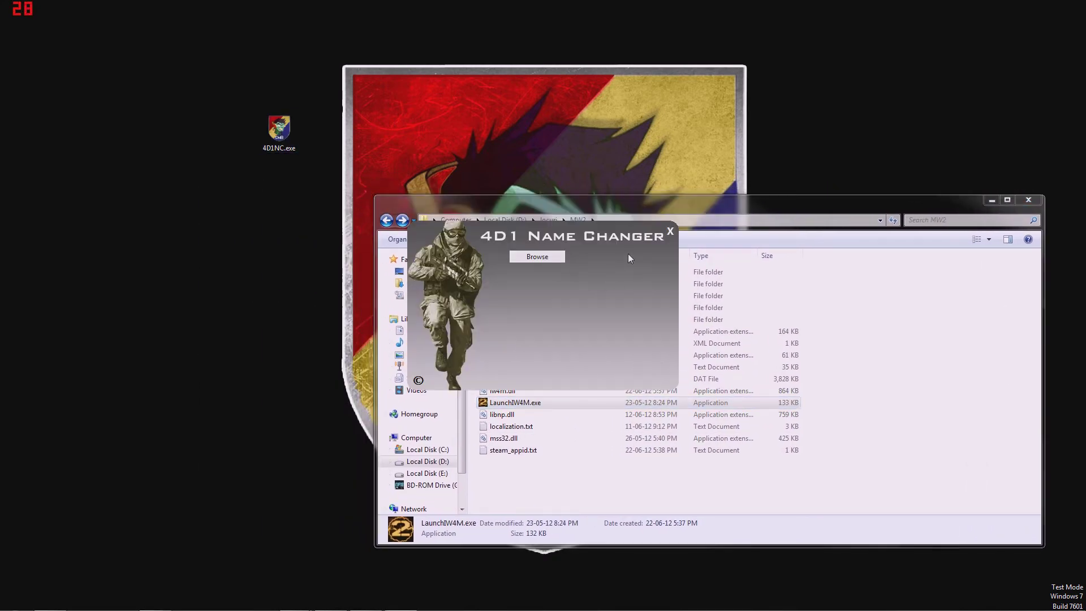
left_click_drag(633, 240, 309, 274)
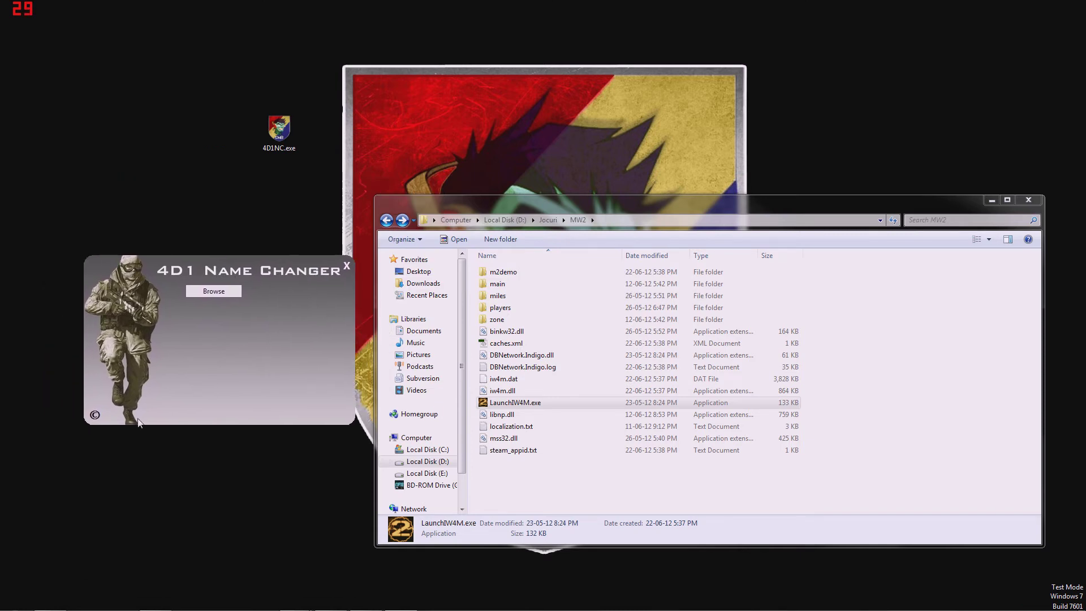
left_click(95, 415)
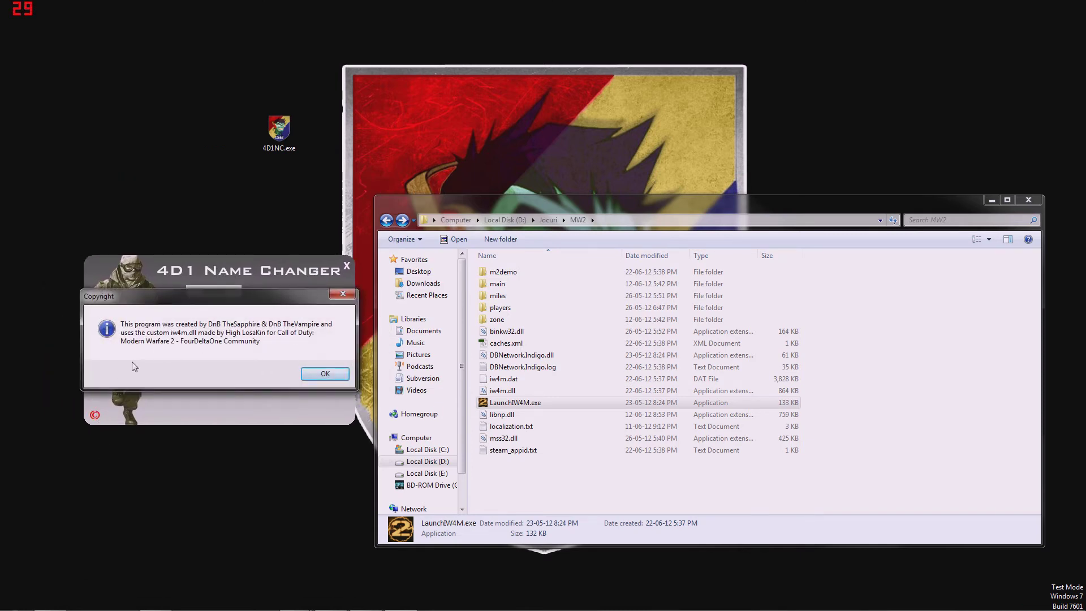
left_click(310, 373)
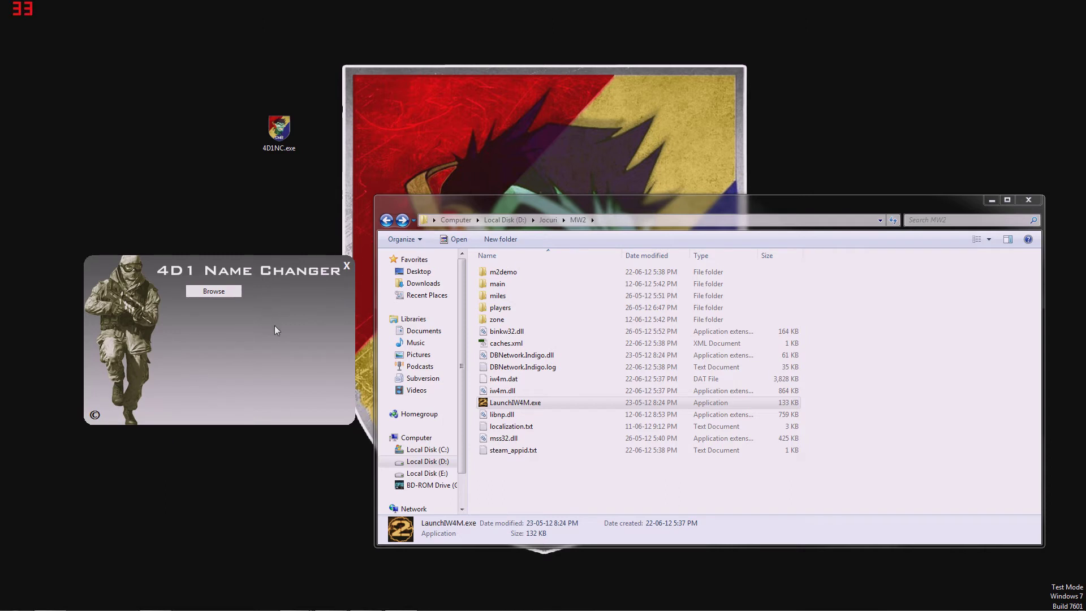
Select the MW2 folder under Jocuri on Local Disk (D:) as the game folder in 4D1 Name Changer.
left_click(225, 291)
double_click(192, 358)
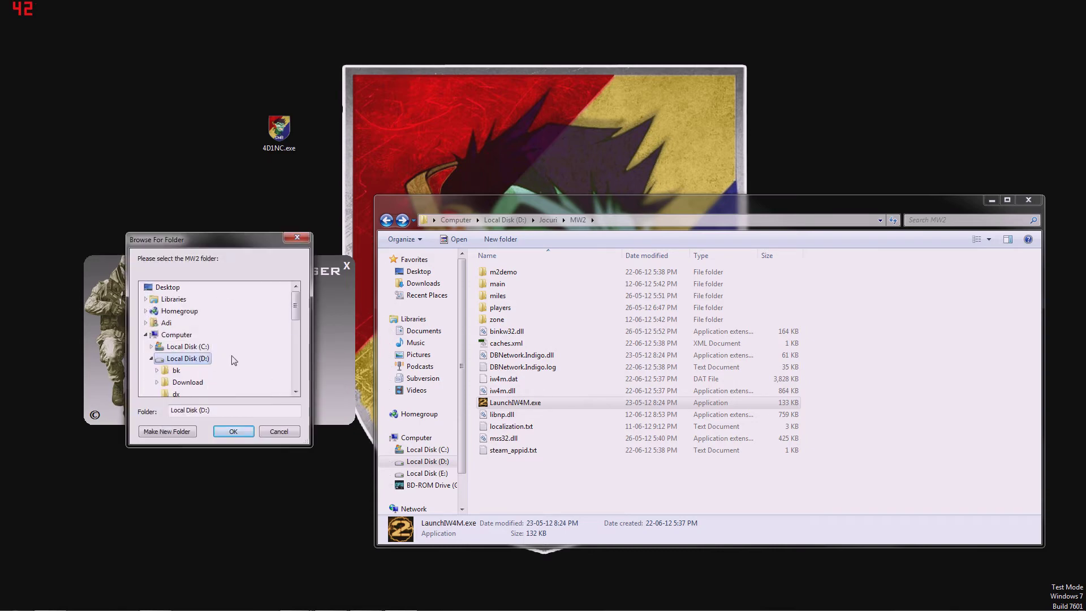
double_click(181, 310)
scroll(230, 352, "down", 4)
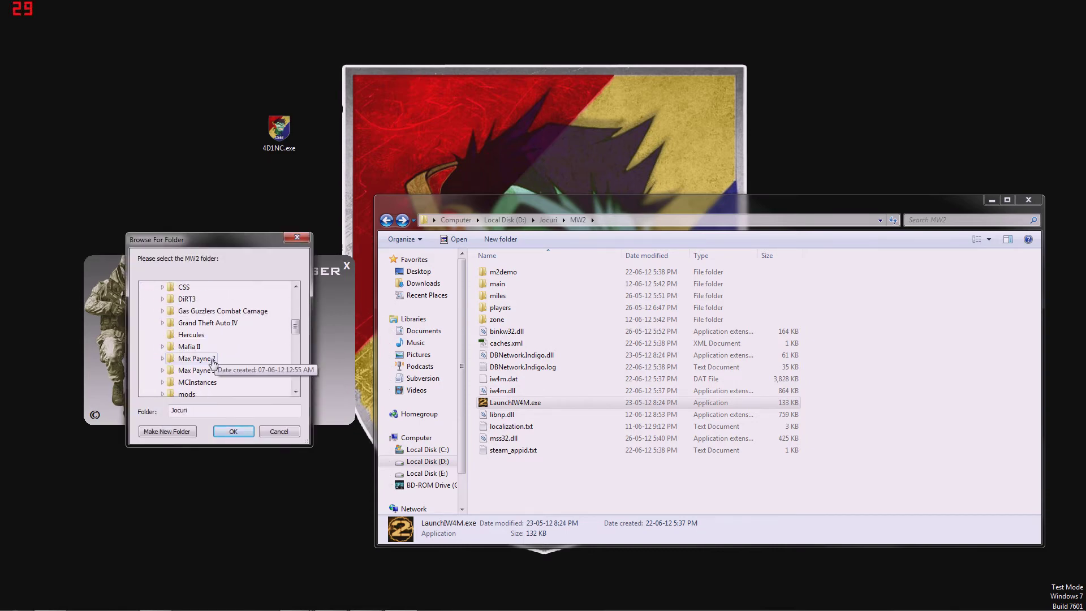
double_click(186, 334)
left_click(232, 431)
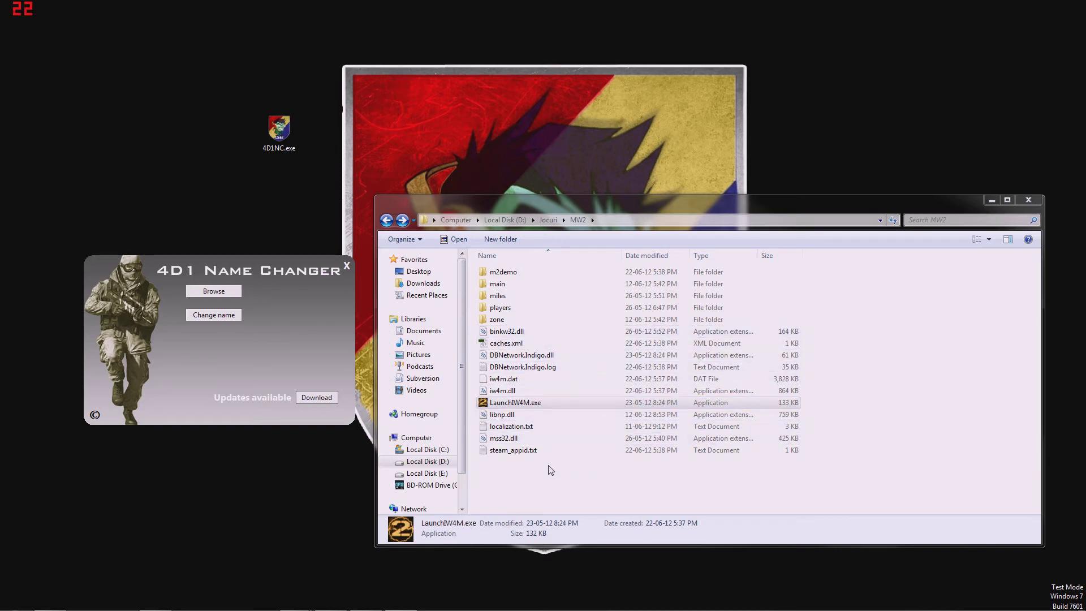
Download the available 4D1 Name Changer update, accept the update prompts, and shift the program window slightly away from the MW2 folder window.
left_click_drag(550, 511, 550, 485)
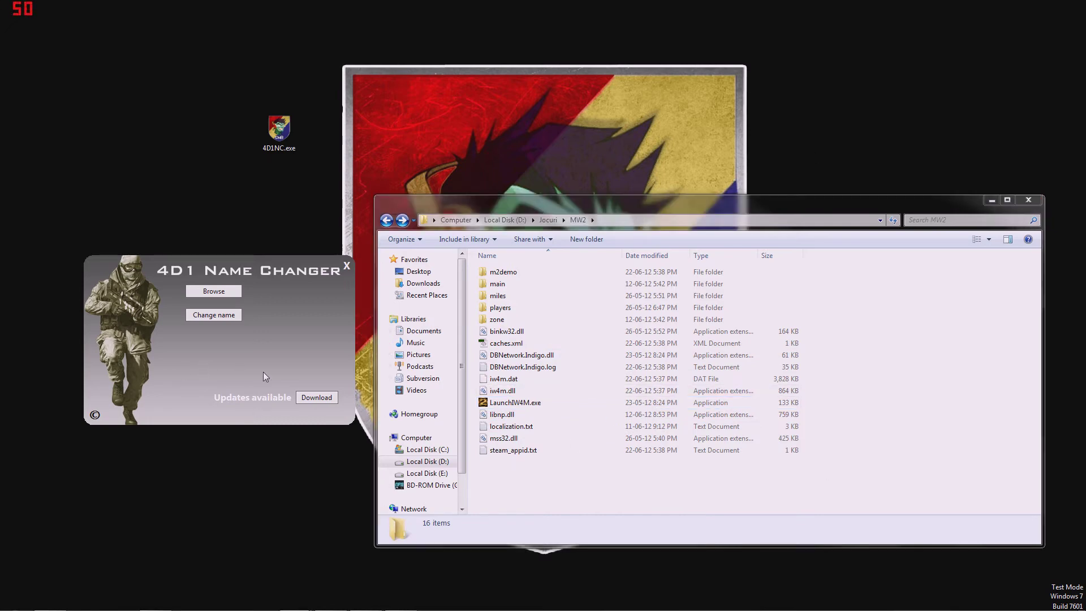
left_click(315, 398)
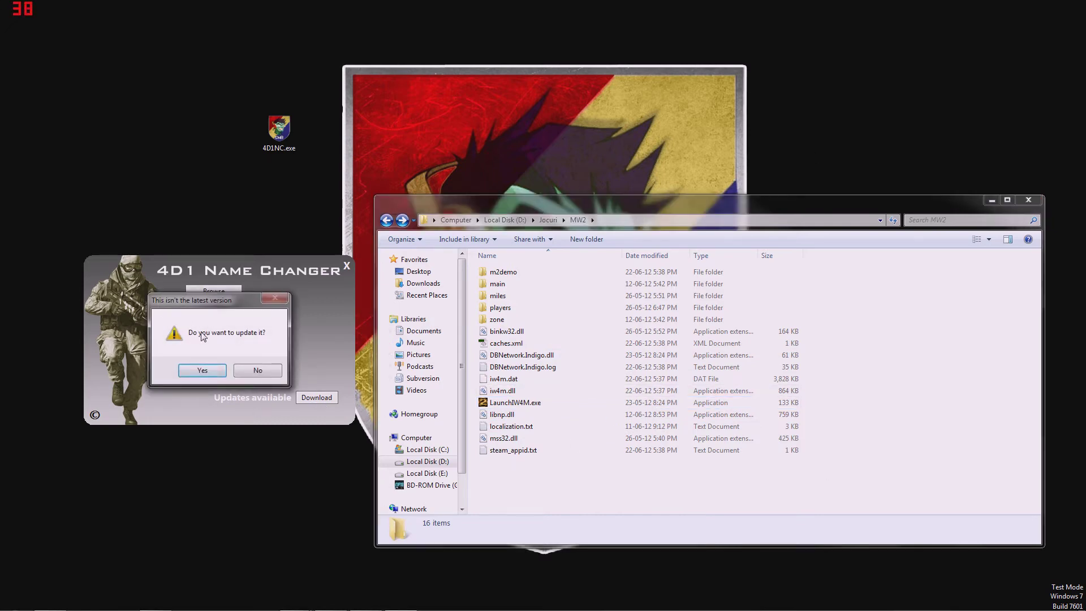
left_click(203, 370)
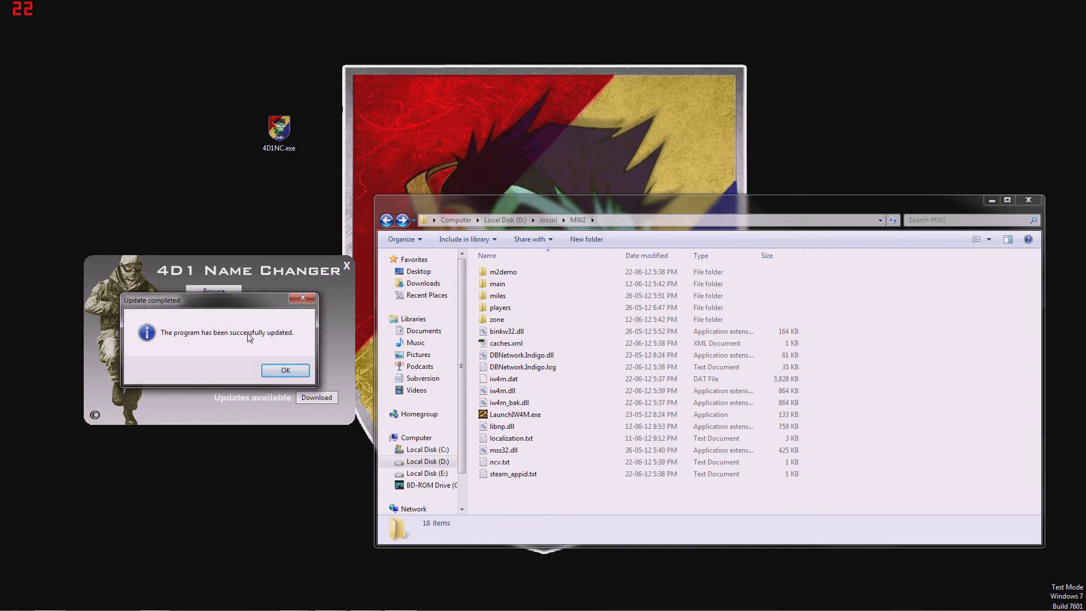
left_click(273, 371)
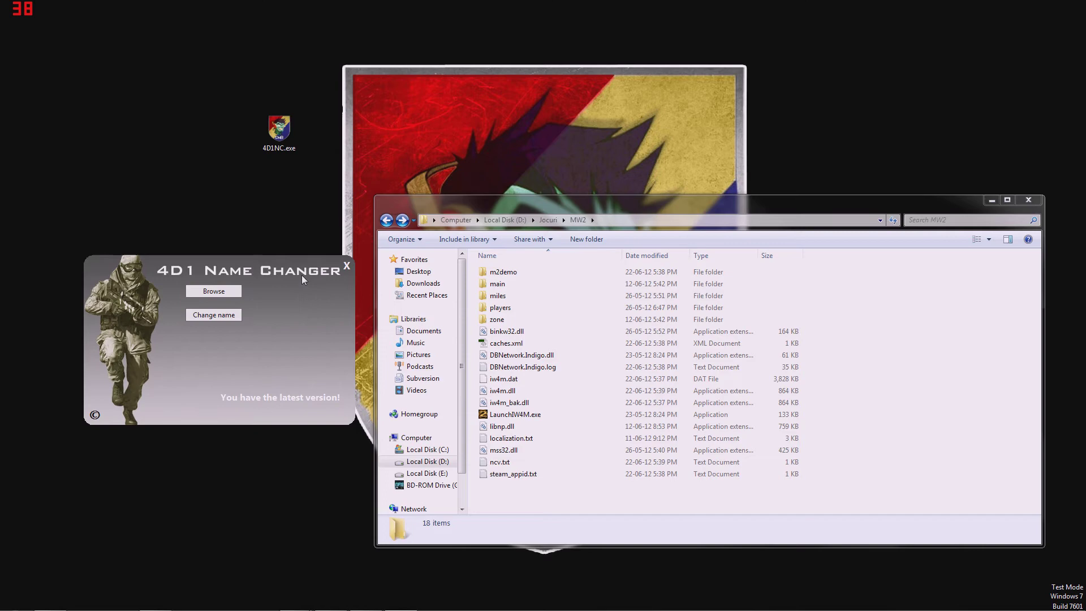
left_click_drag(301, 275, 285, 298)
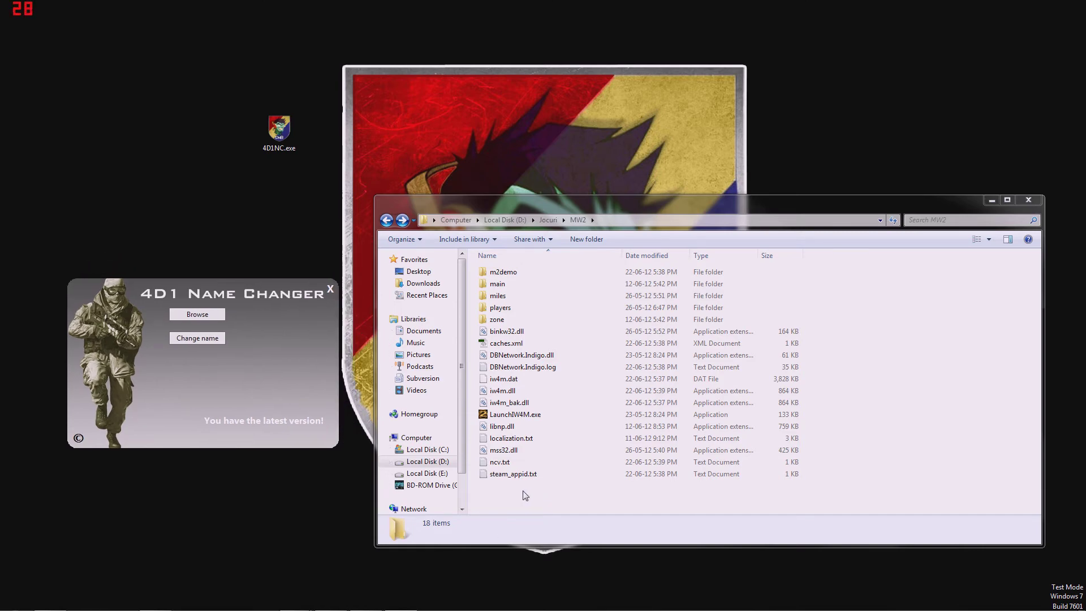
Check iw4m_bak.dll and the version number in ncv.txt in the MW2 folder against the version status in 4D1 Name Changer.
left_click(525, 403)
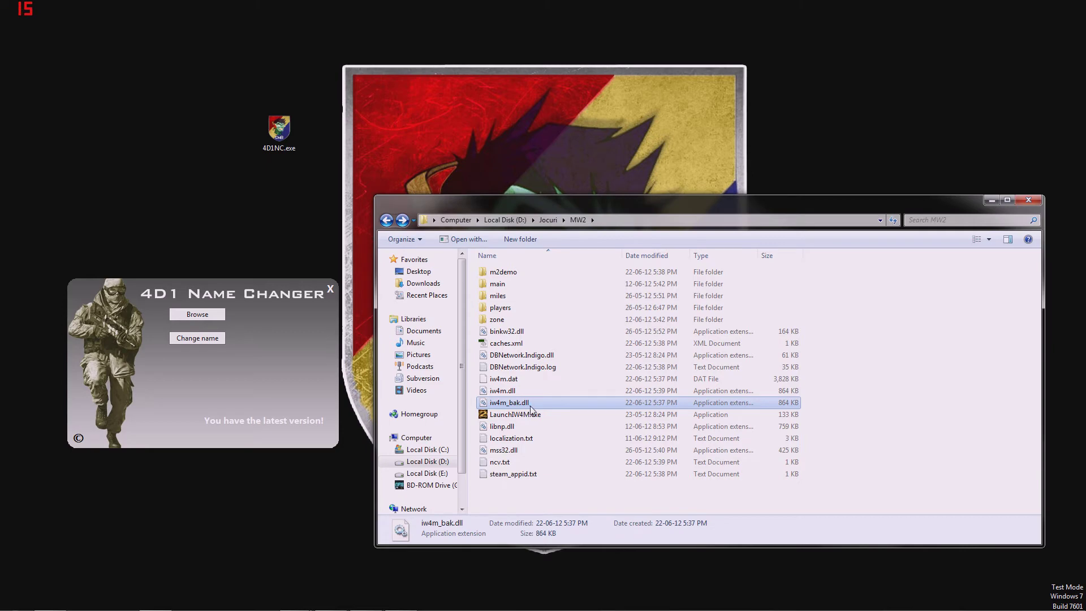
left_click(507, 463)
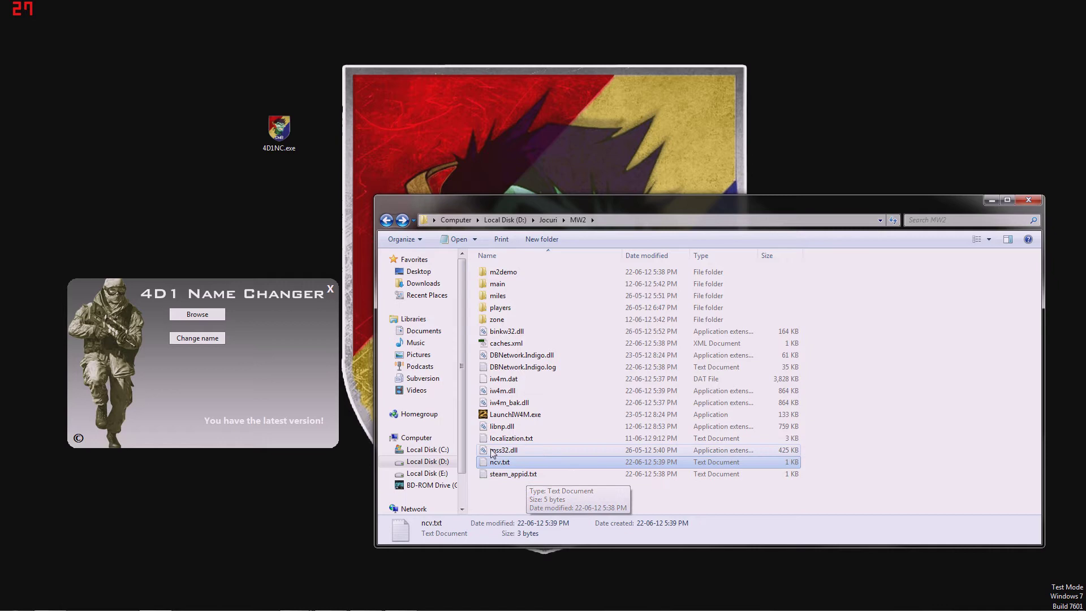
double_click(511, 465)
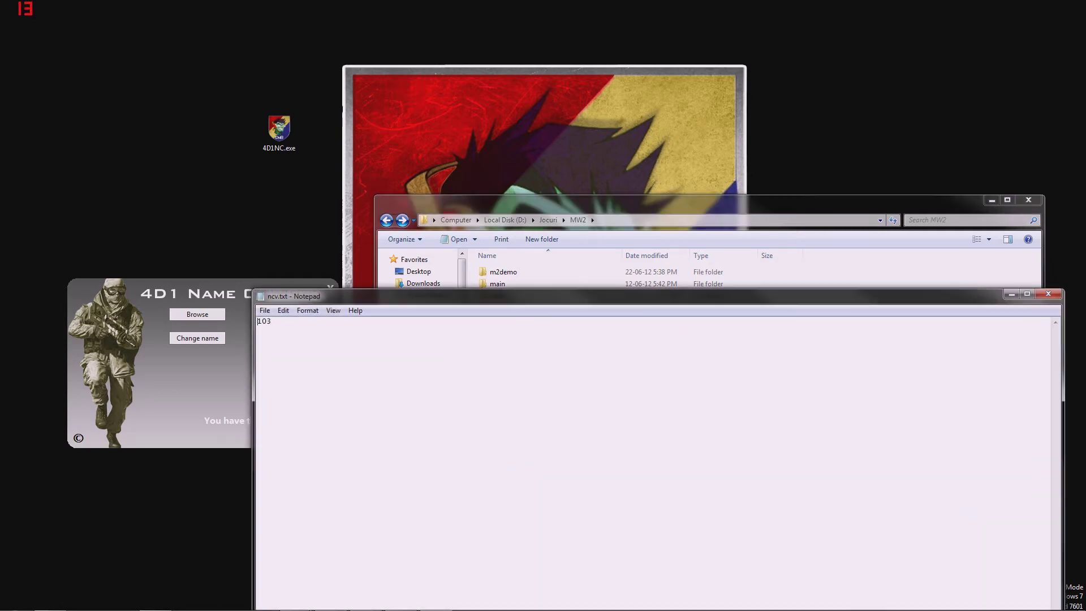
left_click_drag(451, 300, 258, 487)
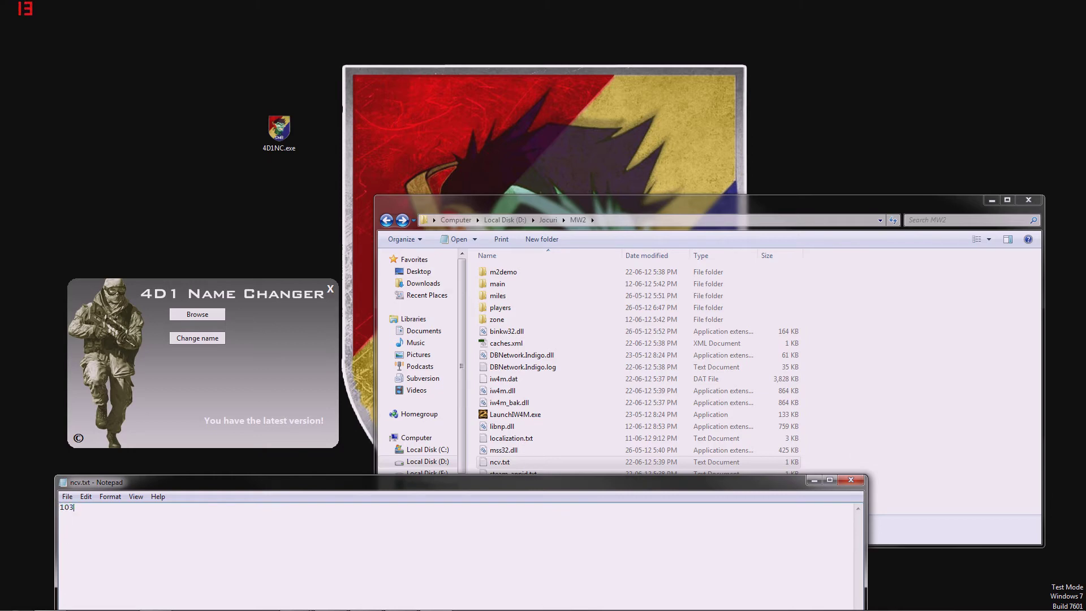
left_click(73, 507)
left_click(215, 424)
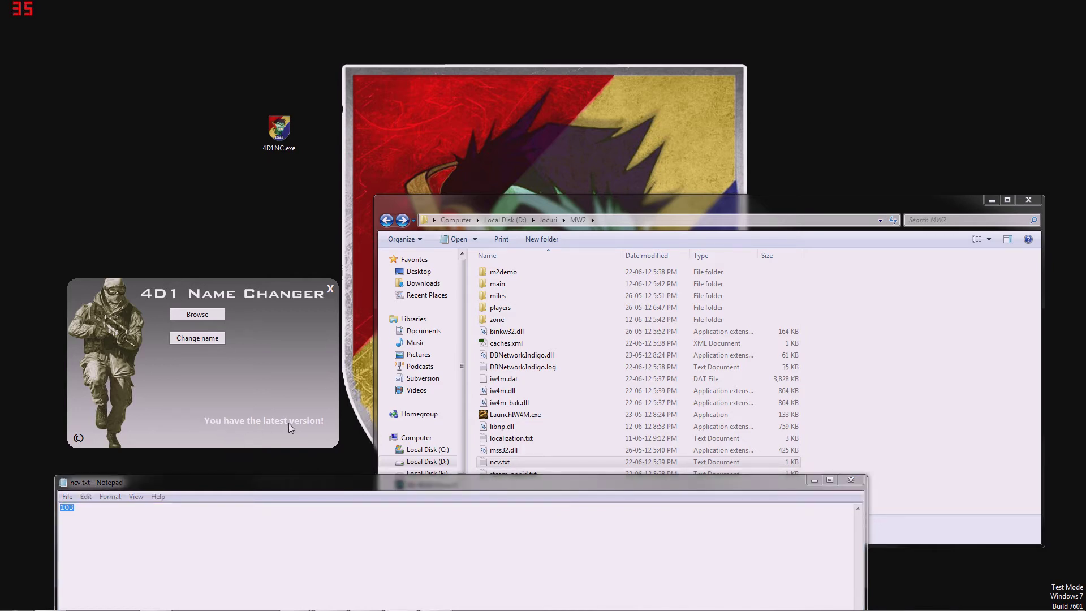
left_click(74, 508)
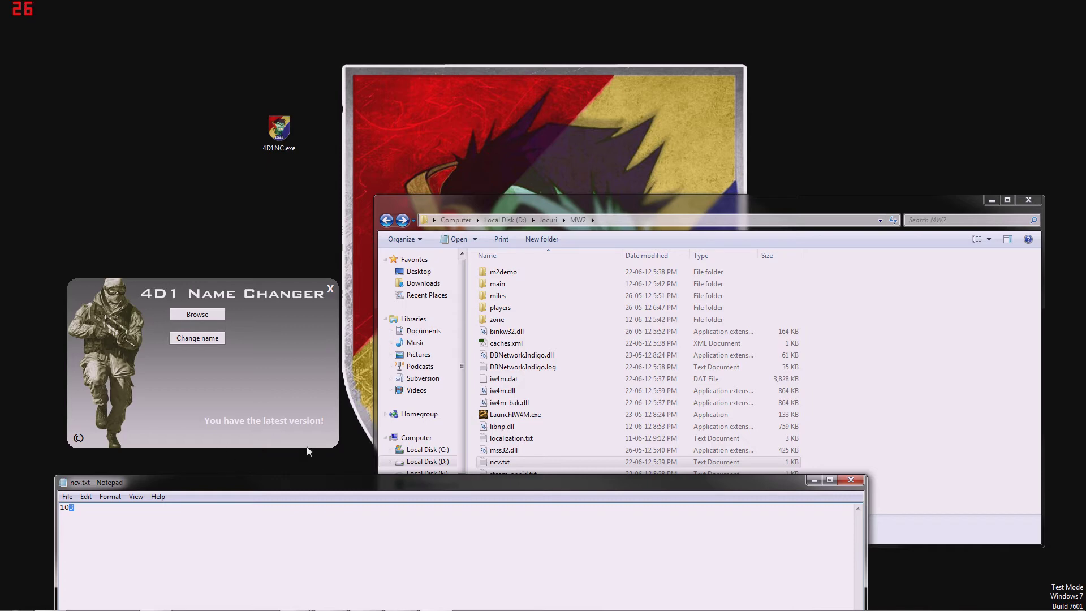
left_click(286, 434)
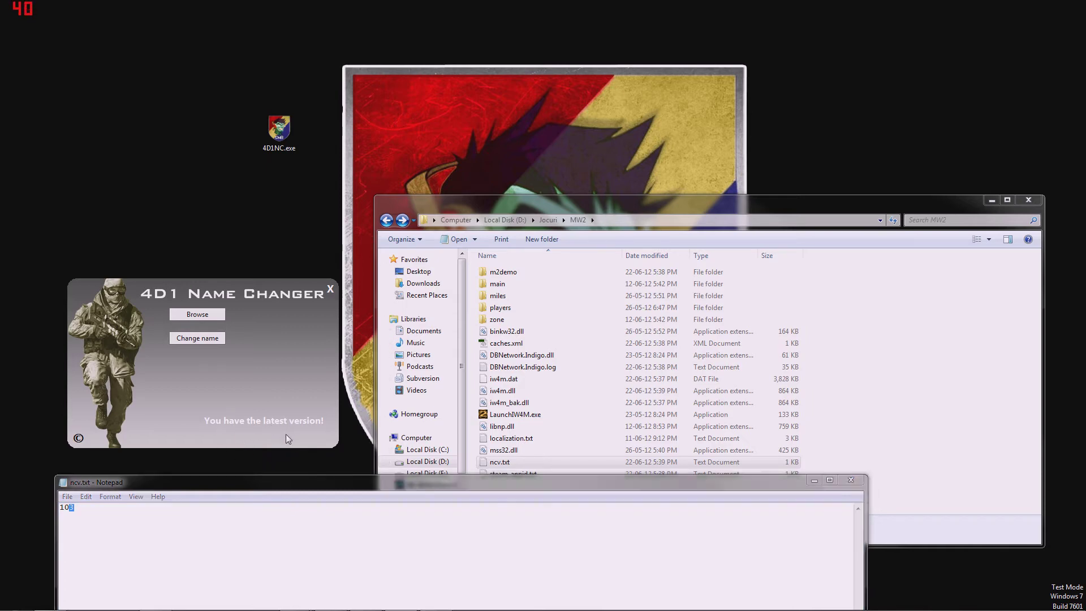
left_click(850, 480)
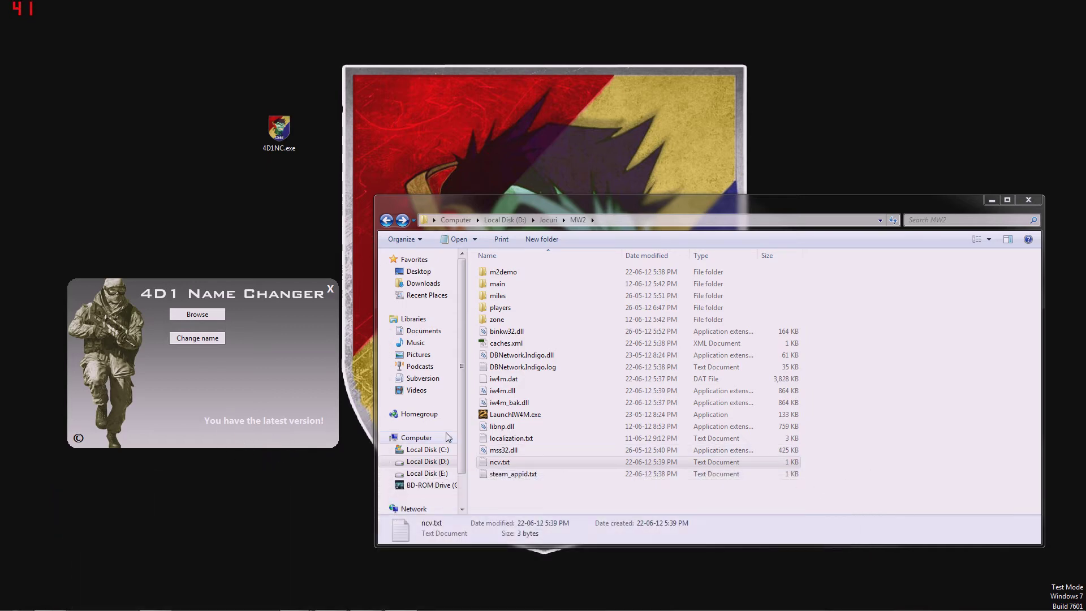
Permanently delete iw4m.dll from the MW2 folder, keeping iw4m_bak.dll.
left_click(528, 404)
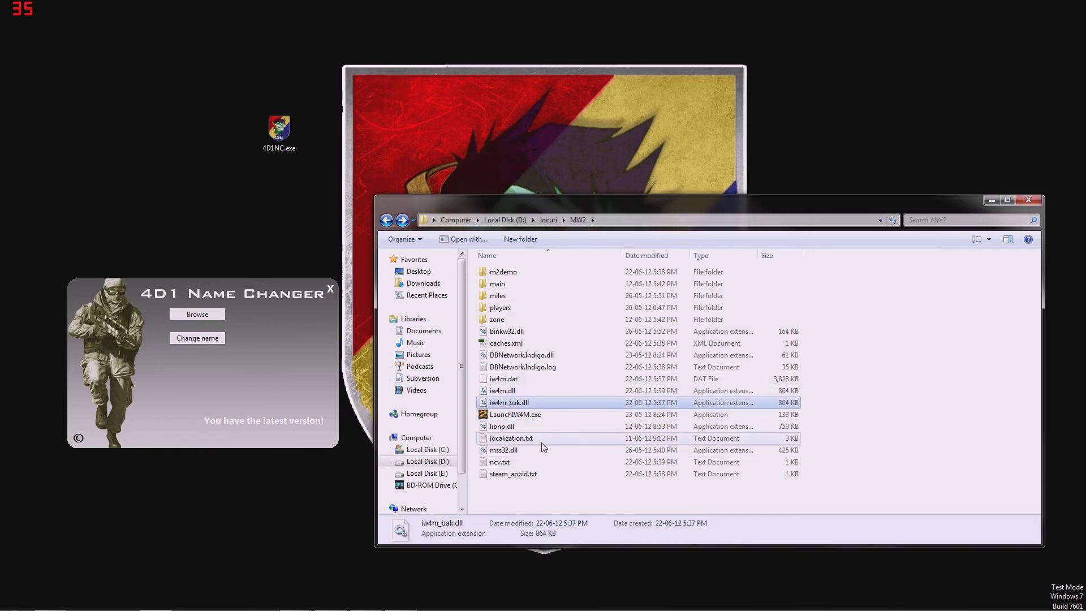
left_click(518, 392)
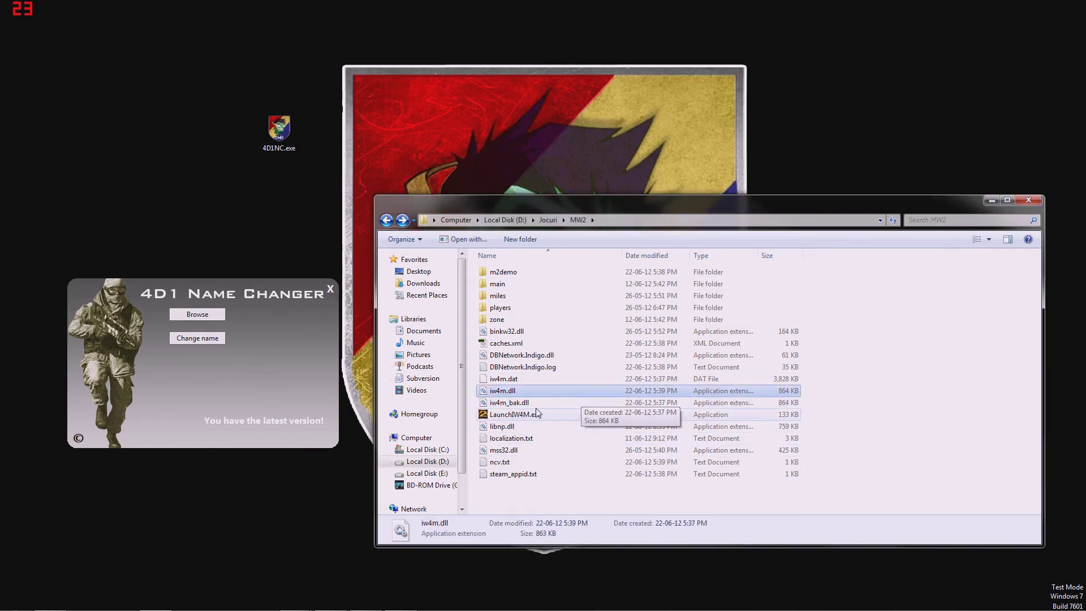
left_click(499, 404)
left_click(503, 395)
key("Delete")
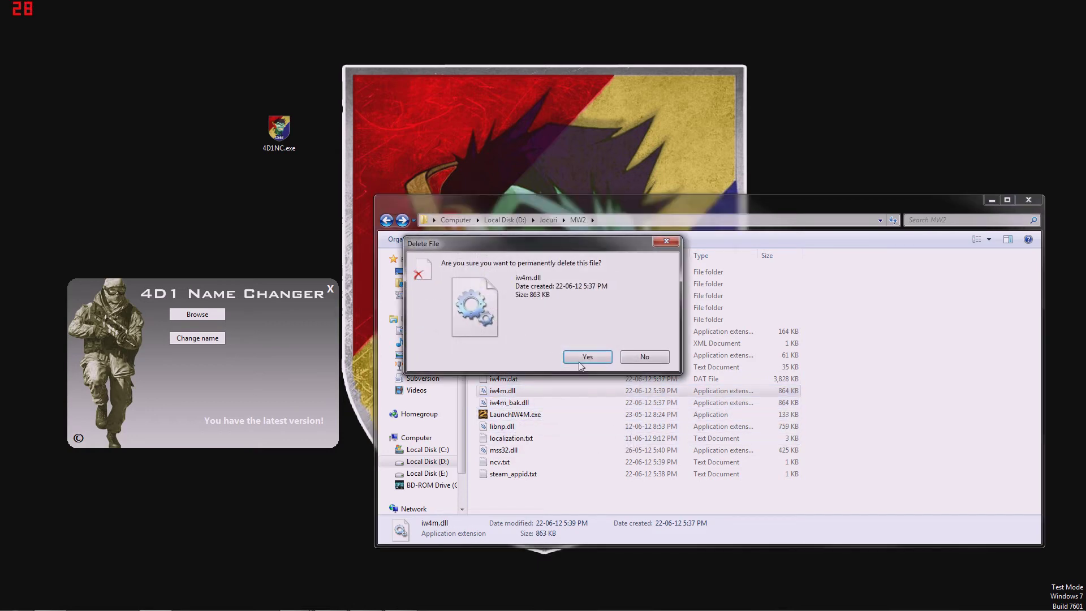
left_click(582, 356)
Rename iw4m_bak.dll to iw4m.dll to restore the original file.
right_click(513, 392)
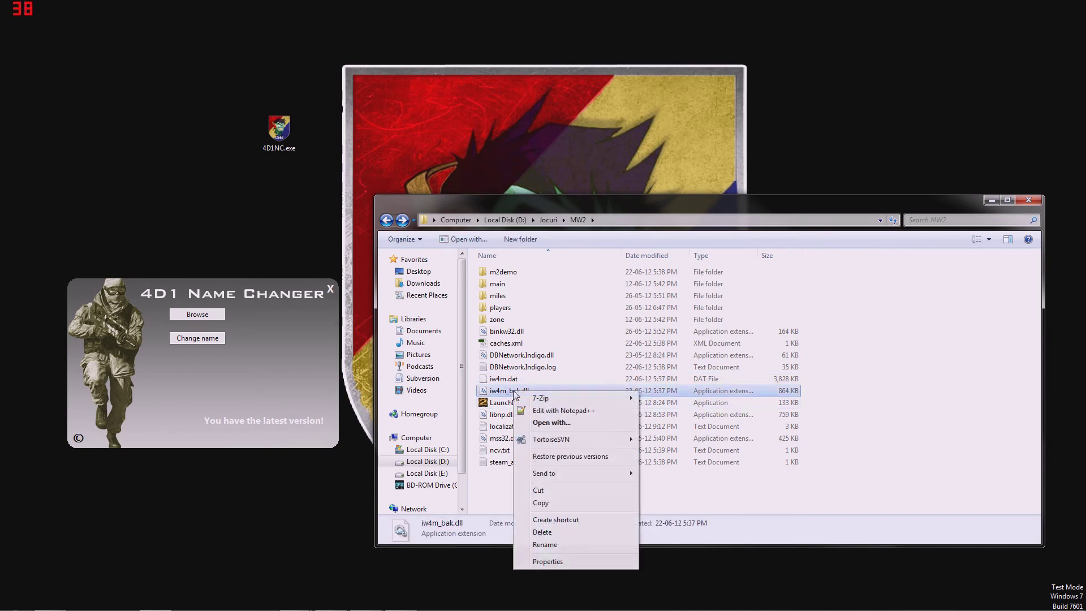
left_click(545, 544)
left_click(518, 390)
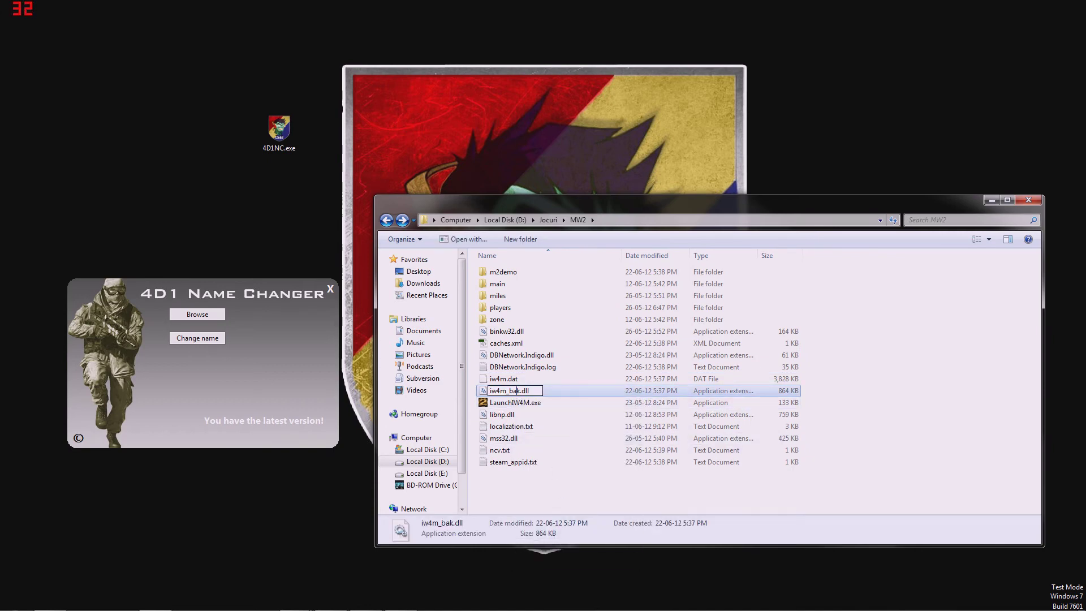
key("BackSpace")
key("BackSpace")
key("BackSpace")
key("BackSpace")
key("Return")
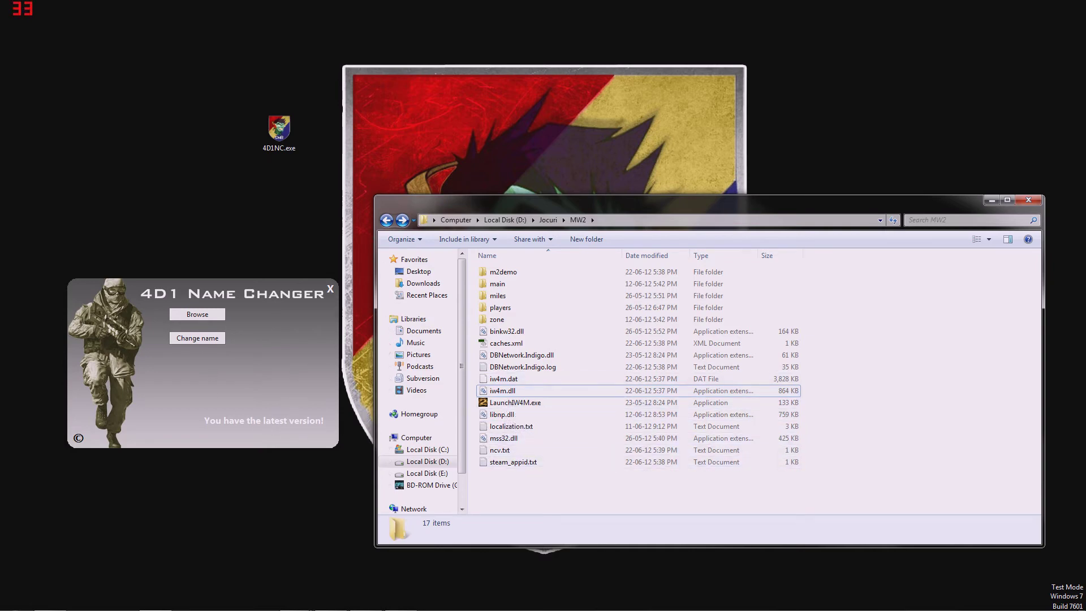
Switch to the TeamViewer session, edit the version number in ncv.txt in C:\wamp\www\name, and put the session window away.
left_click_drag(1085, 104, 546, 19)
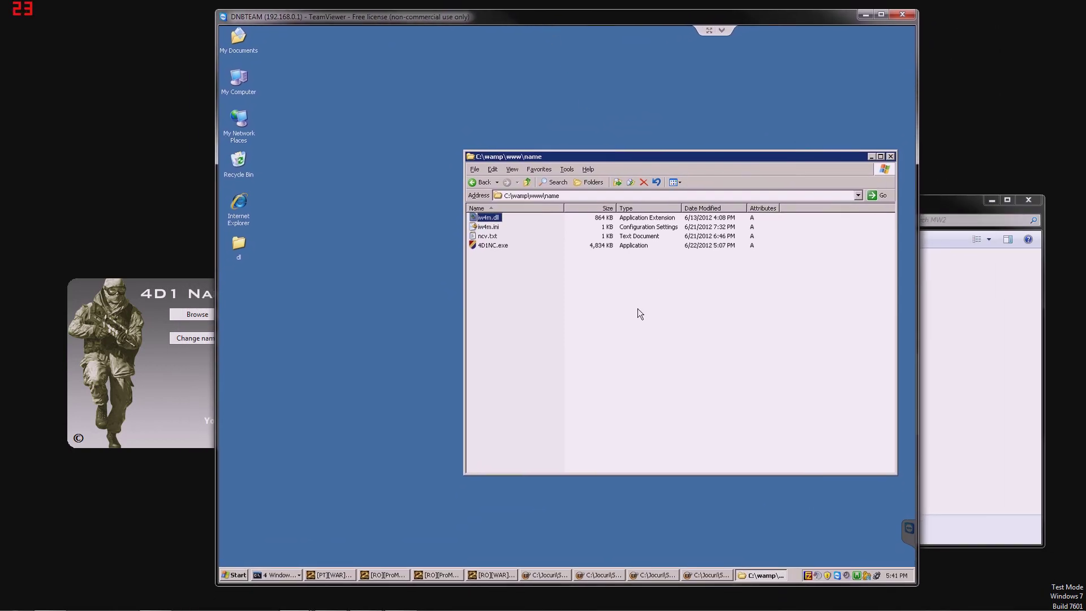
left_click_drag(519, 300, 569, 334)
left_click(489, 237)
double_click(493, 236)
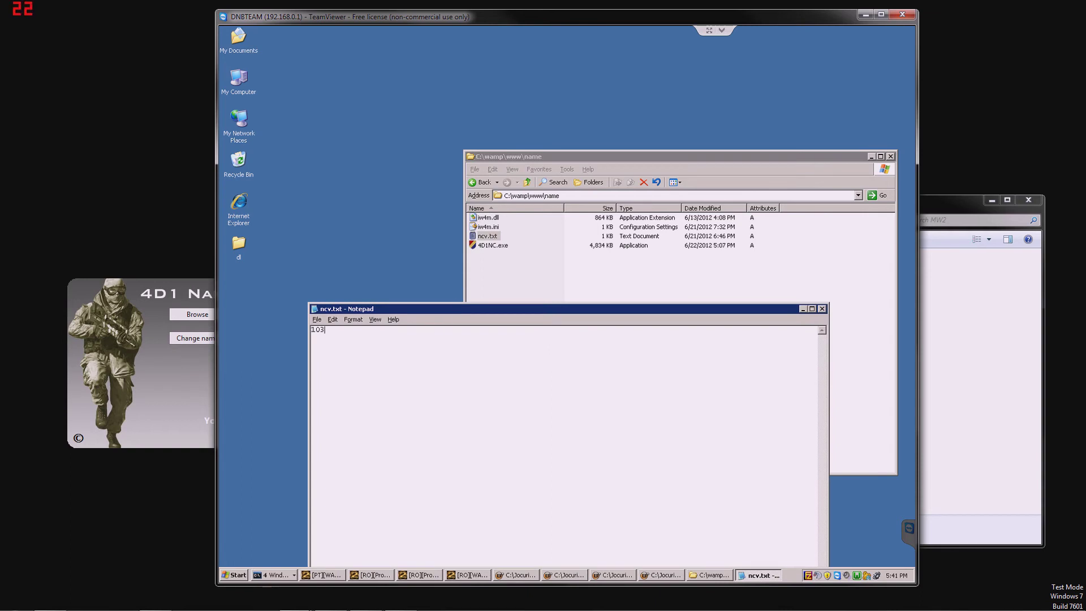
left_click(823, 309)
left_click(524, 330)
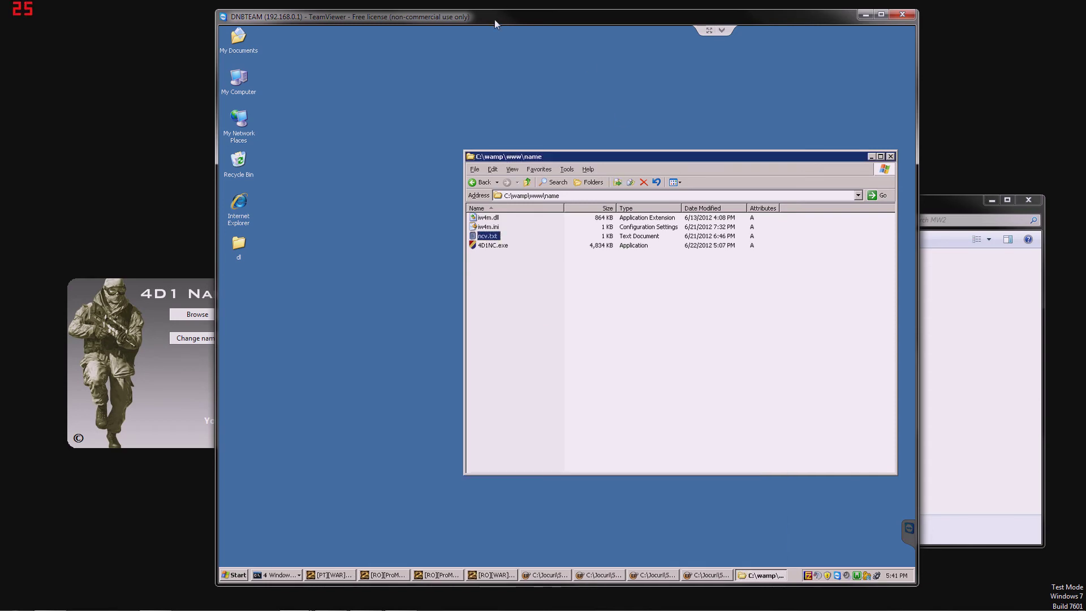
key("alt+F4")
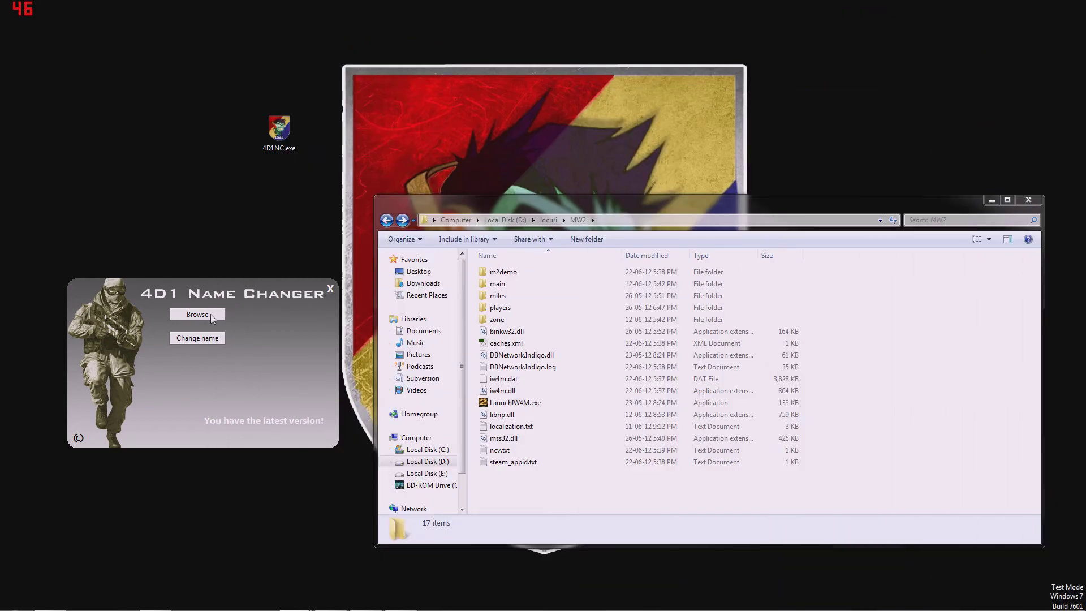
Restart 4D1NC.exe and select D:\Jocuri\MW2 again so that it rechecks for updates.
left_click(328, 290)
left_click(208, 393)
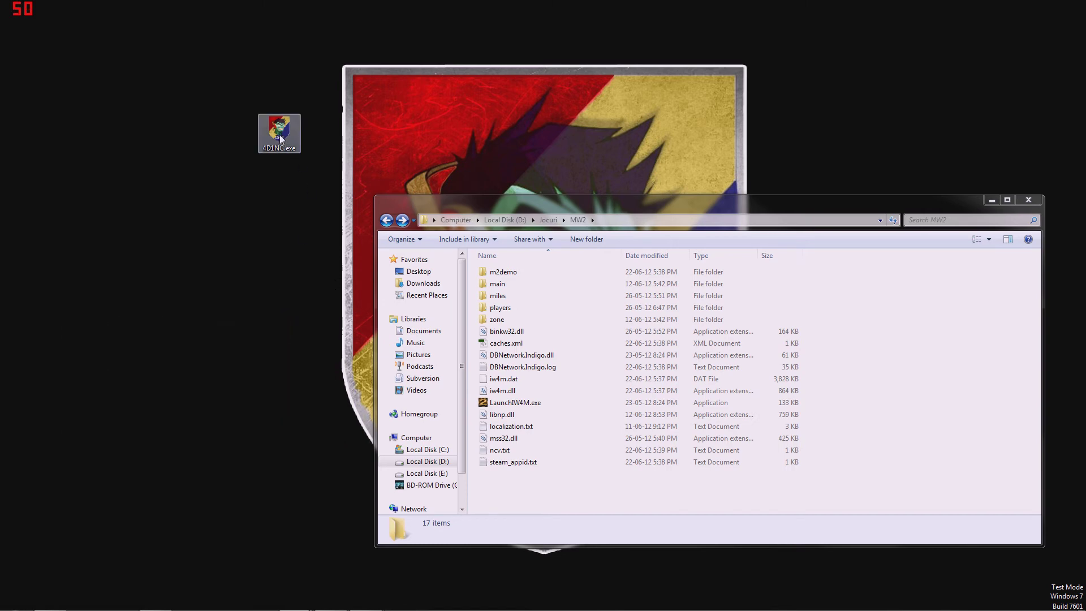
double_click(279, 138)
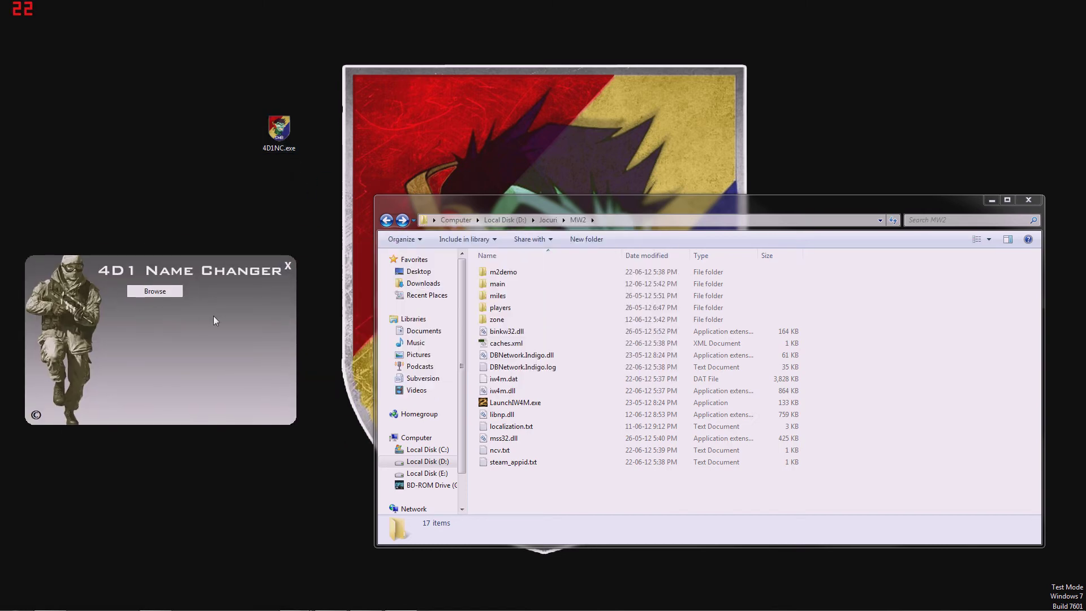
left_click(154, 292)
left_click(144, 371)
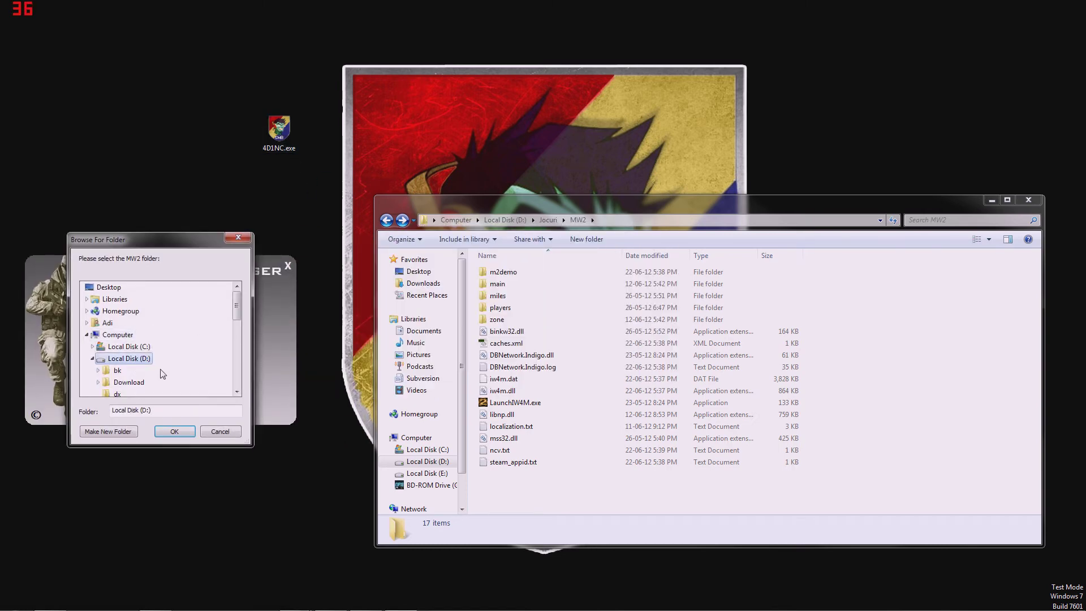
scroll(149, 380, "down", 3)
scroll(153, 340, "up", 5)
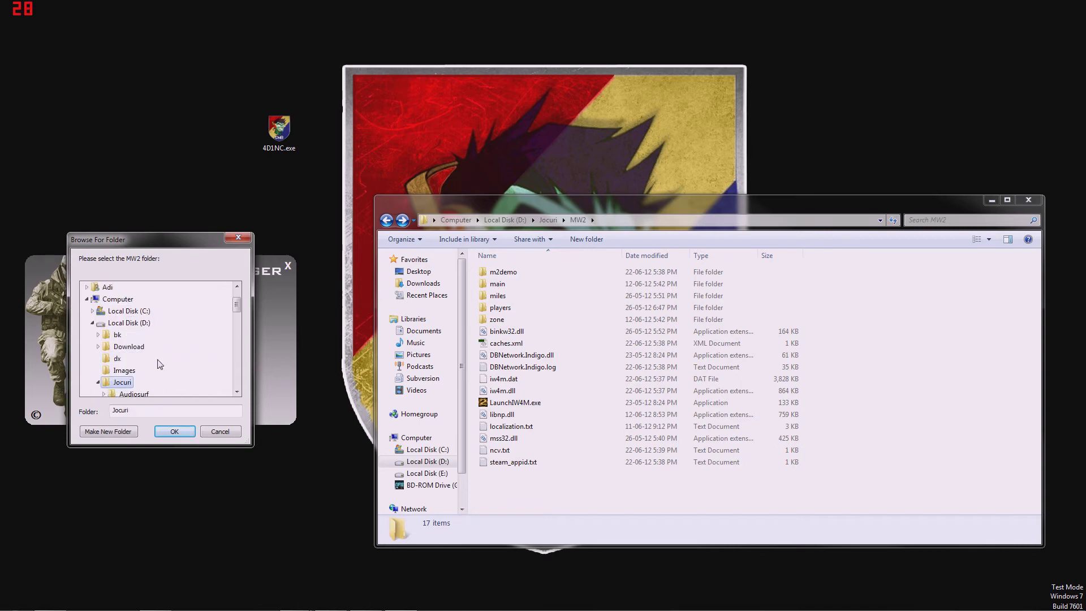
left_click(160, 370)
scroll(161, 370, "down", 2)
left_click(129, 380)
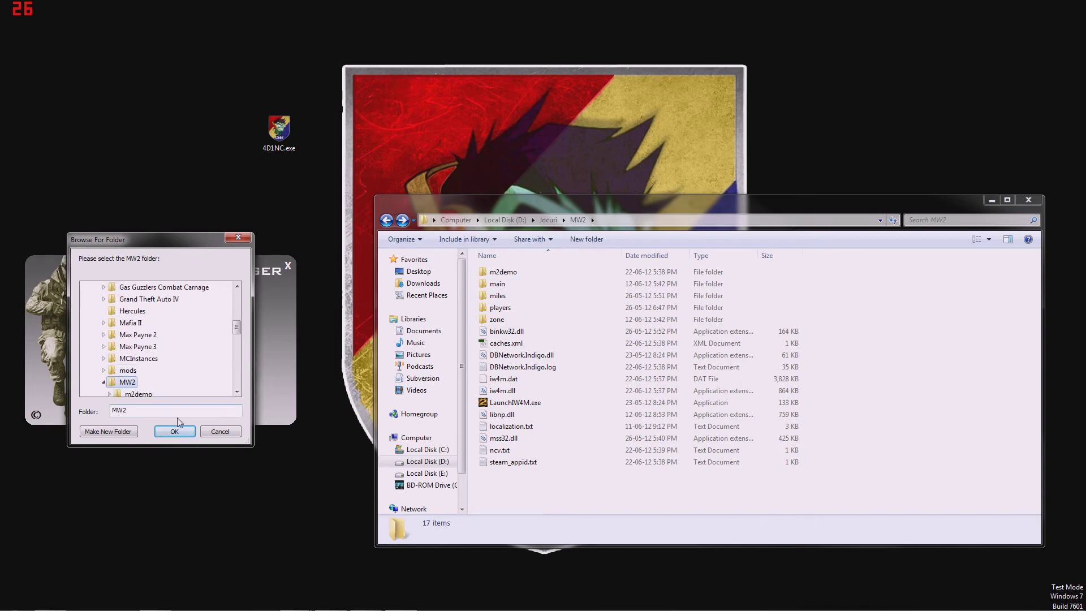
left_click(180, 430)
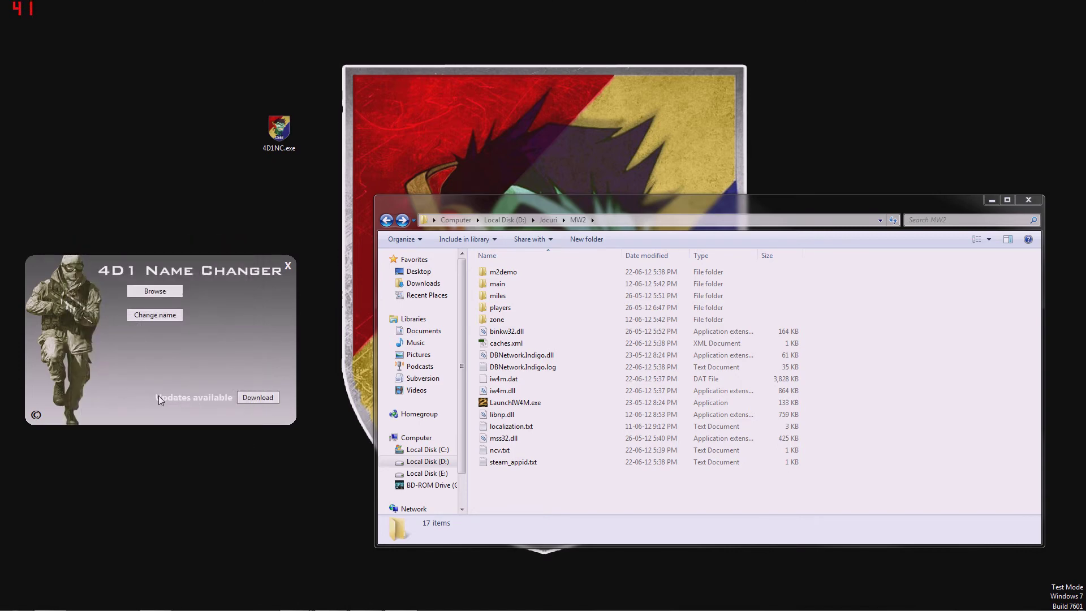
Open ncv.txt in the TeamViewer session and in the local MW2 folder to compare their version numbers.
key("alt+Tab")
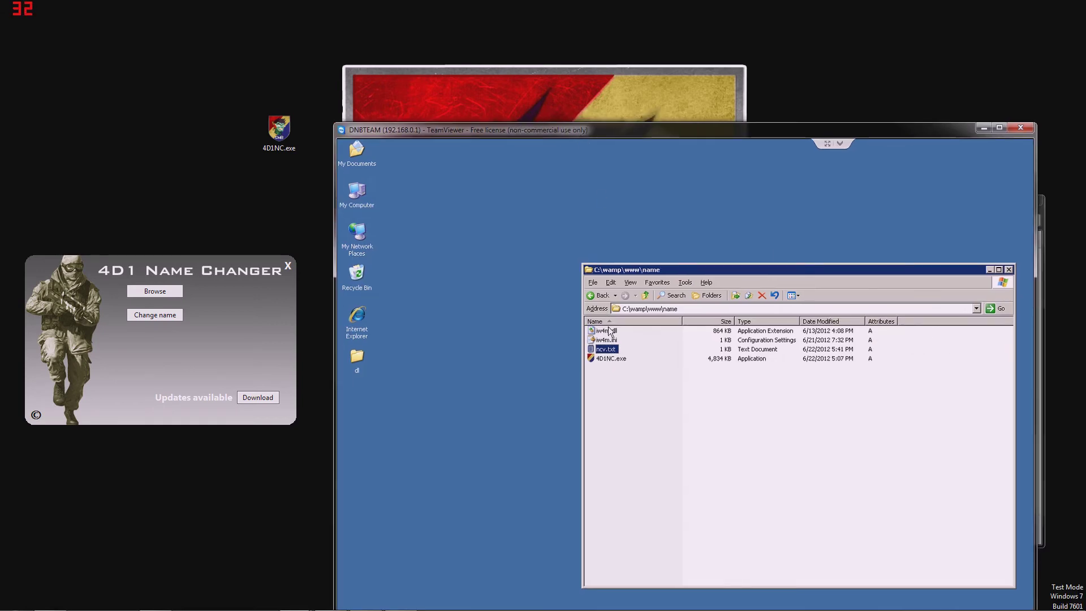
double_click(613, 354)
left_click(940, 431)
left_click(982, 131)
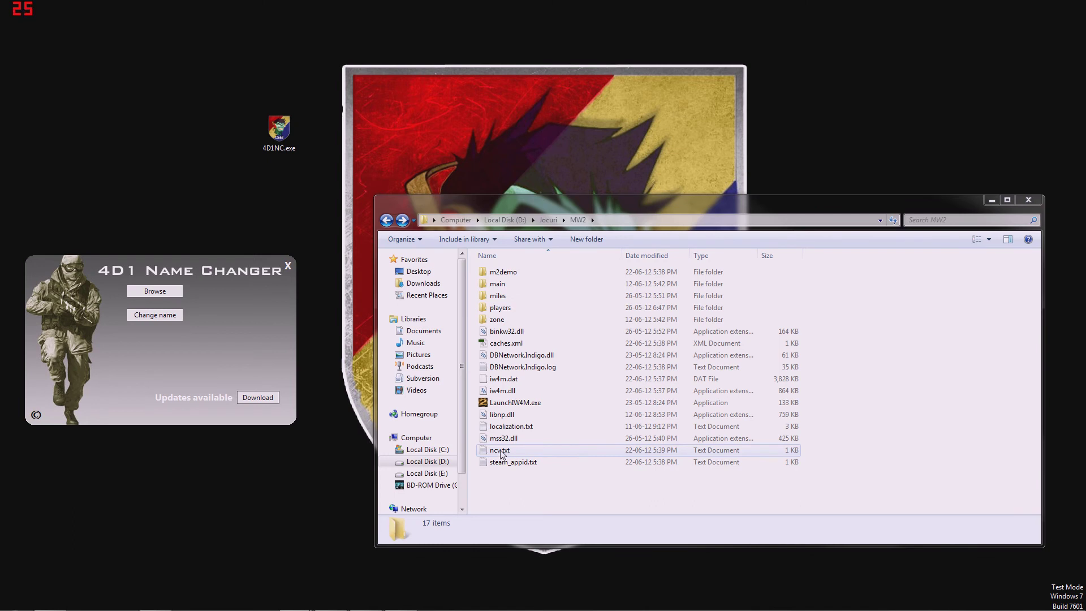
double_click(500, 450)
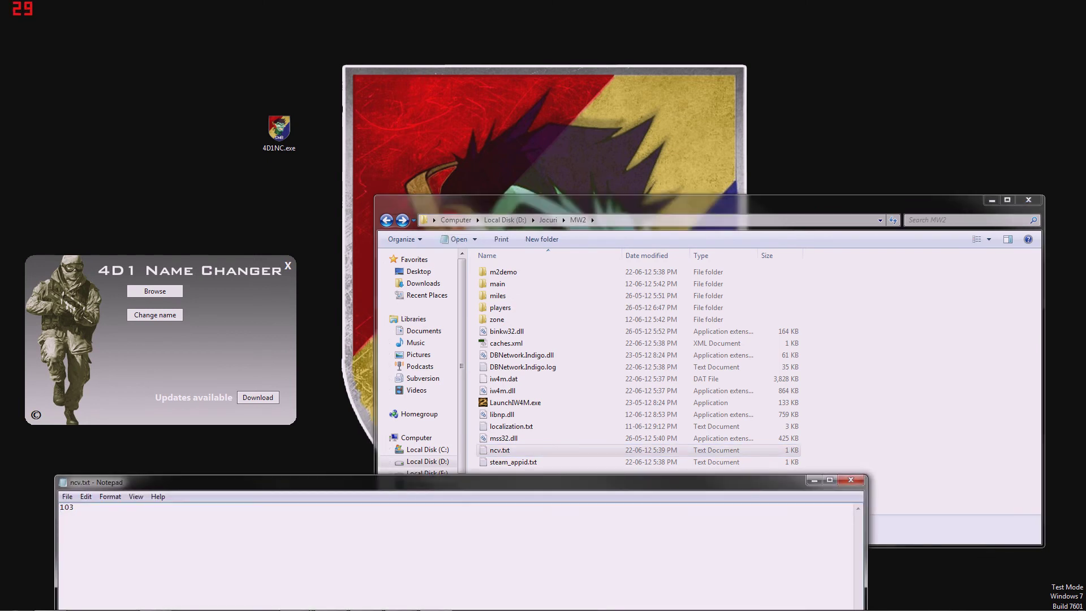
Close the local ncv.txt and download the available update in 4D1 Name Changer, accepting the update.
key("ctrl+a")
left_click(851, 480)
left_click(270, 399)
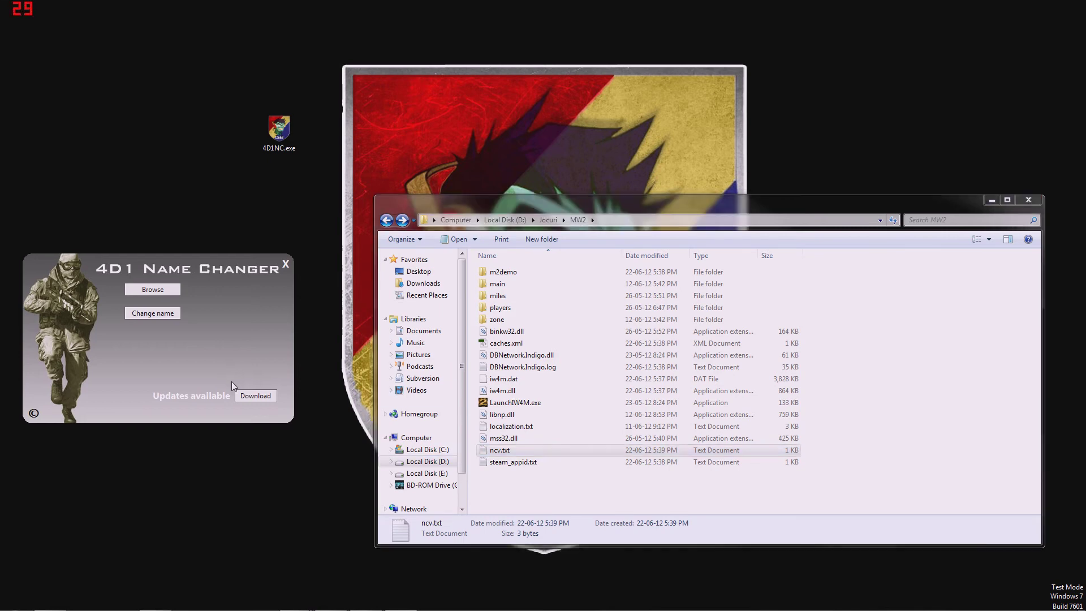
left_click(290, 450)
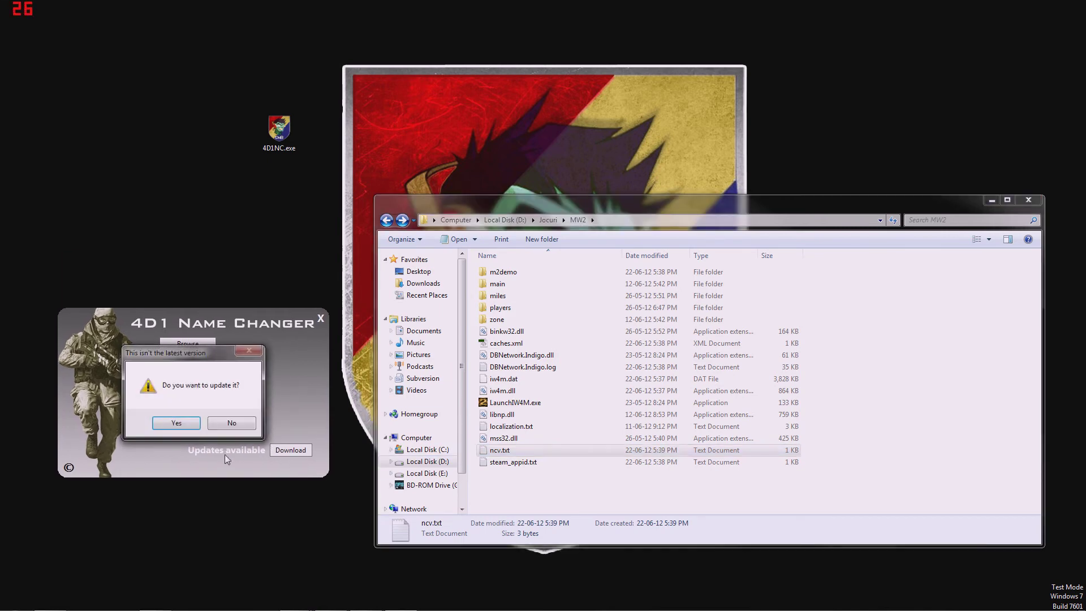
left_click(176, 424)
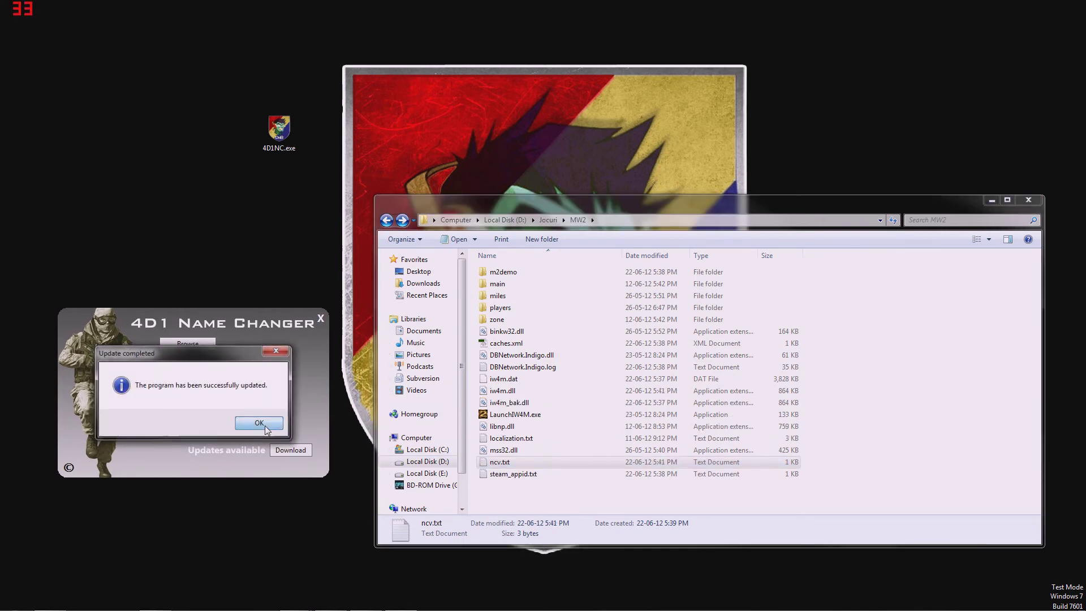
left_click(264, 424)
Open ncv.txt in the MW2 folder to check its version number, and close it again.
double_click(500, 462)
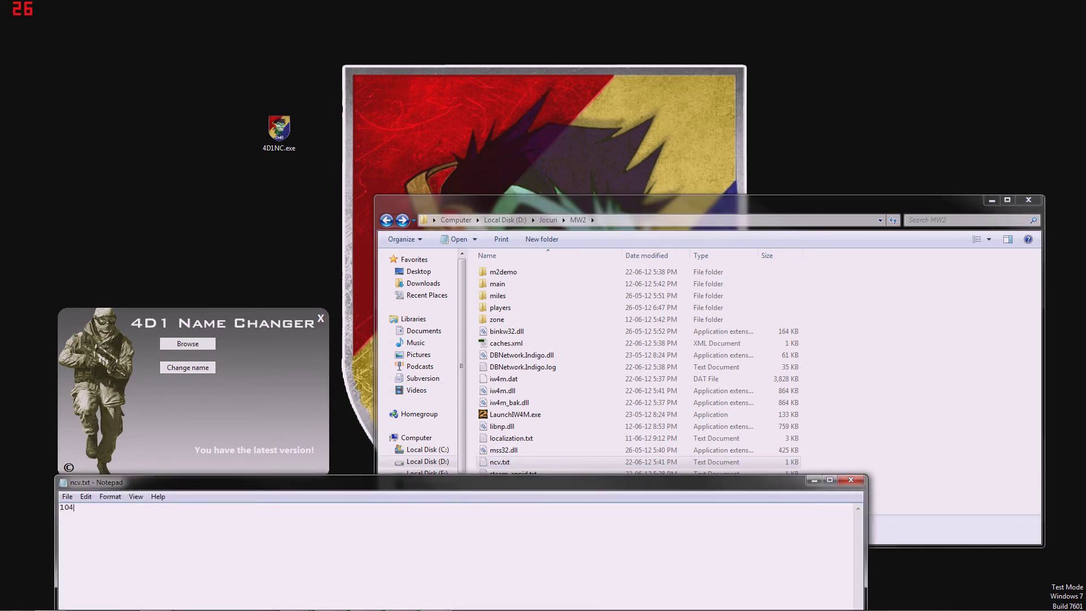
left_click(850, 479)
key("Return")
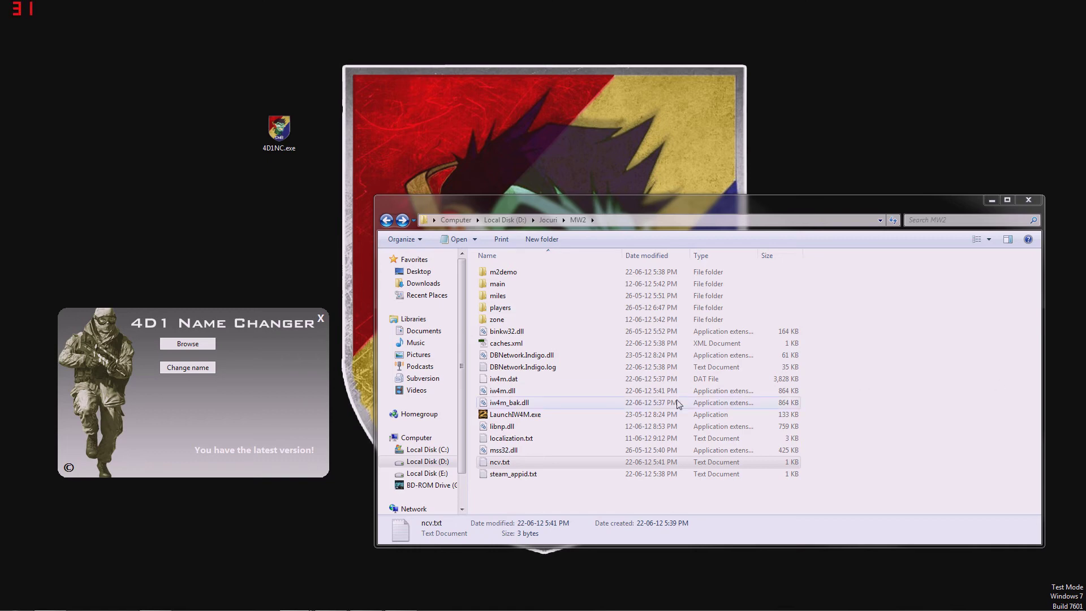
left_click(546, 496)
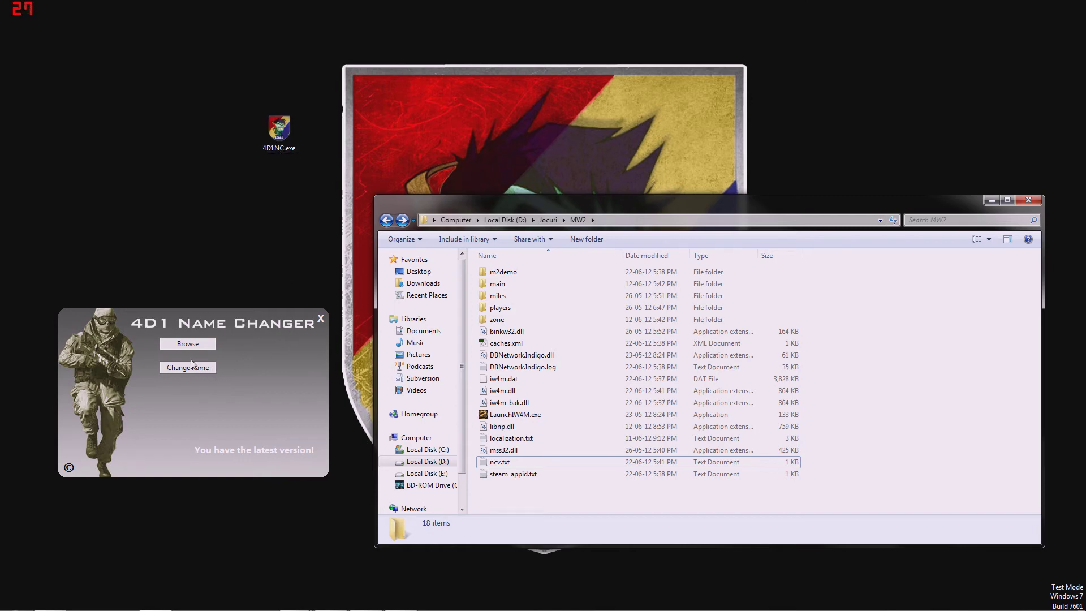
Change the in-game nickname to DnB Test, entering the 4D1 account name and account password and confirming the change.
left_click(204, 372)
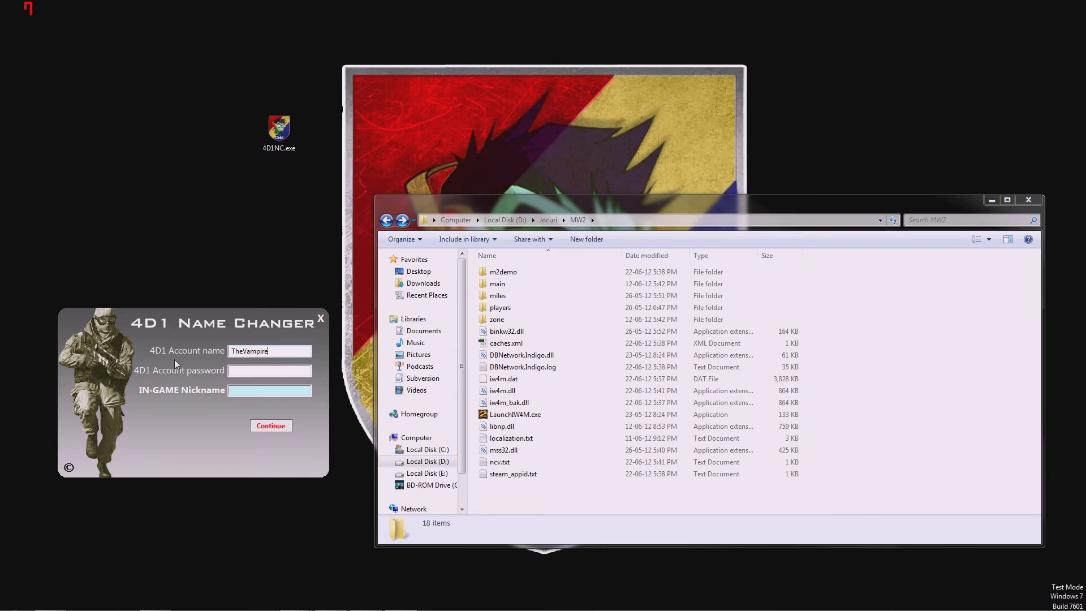
key("Tab")
type("•••••")
type("Te")
left_click(265, 426)
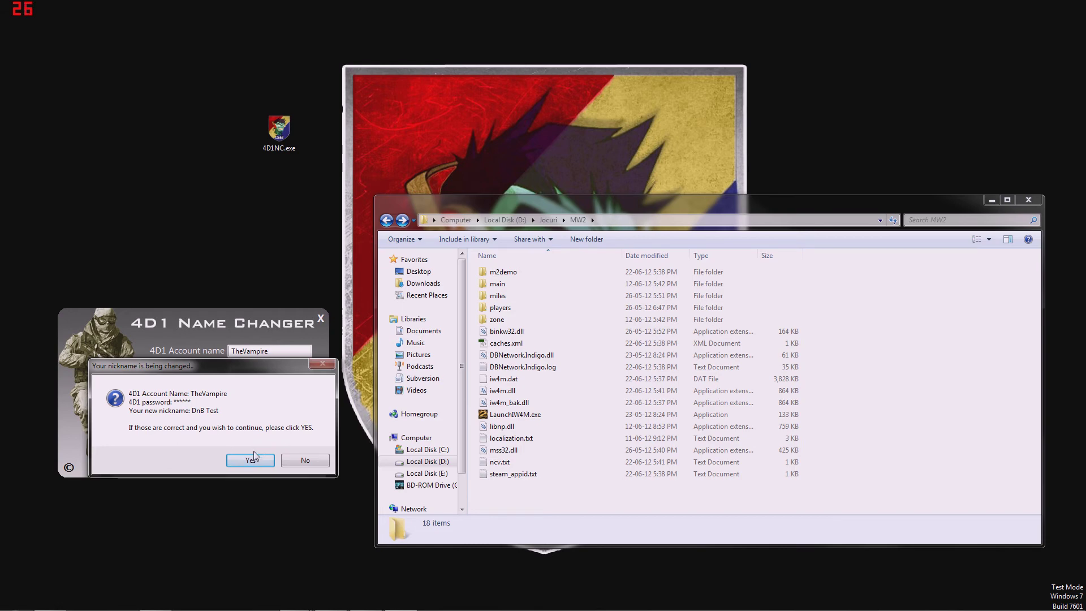
left_click_drag(244, 374, 245, 485)
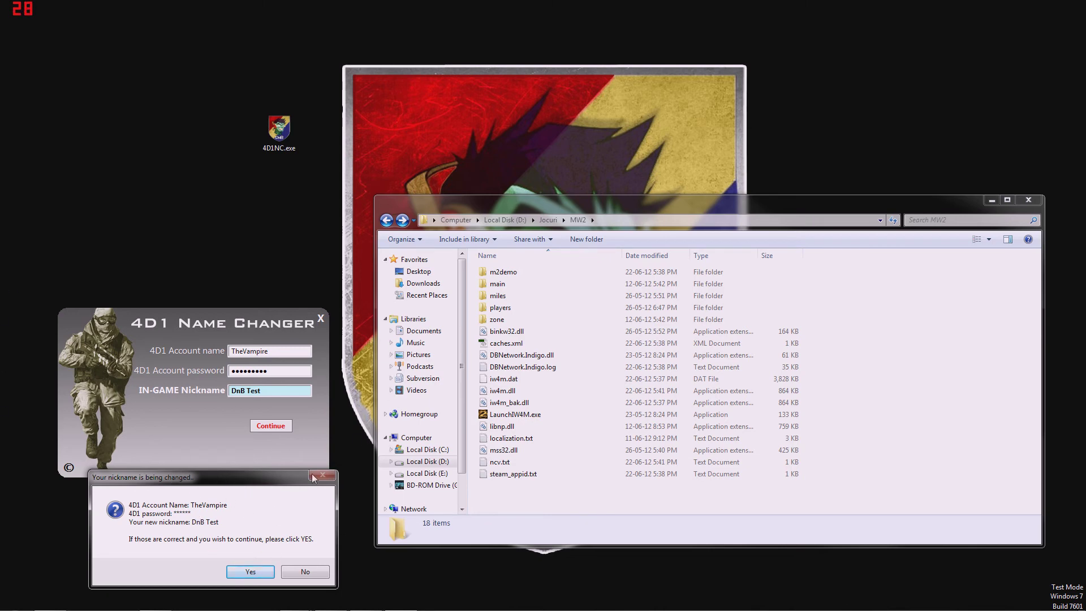
left_click(252, 572)
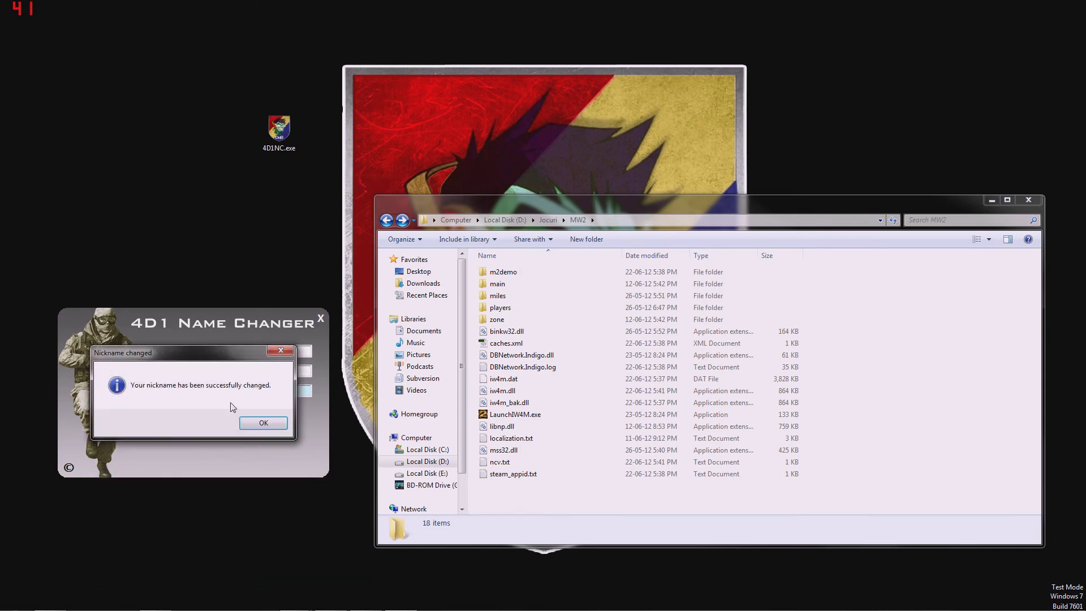
left_click(257, 424)
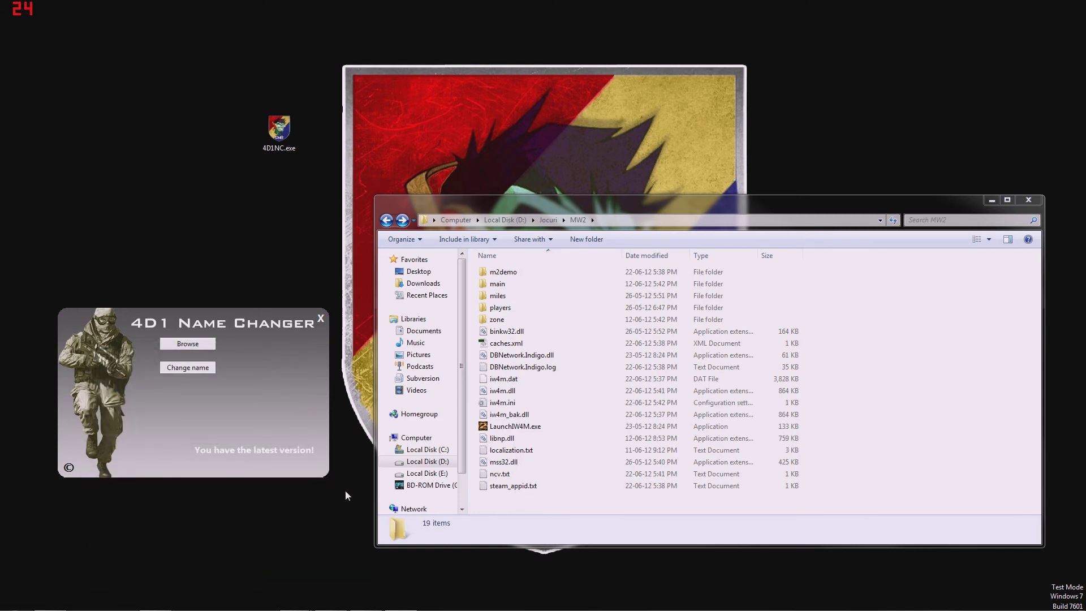
Run LaunchIW4M.exe from the MW2 folder to check the player name in the game's main menu, and quit the game.
left_click(523, 403)
left_click(524, 428)
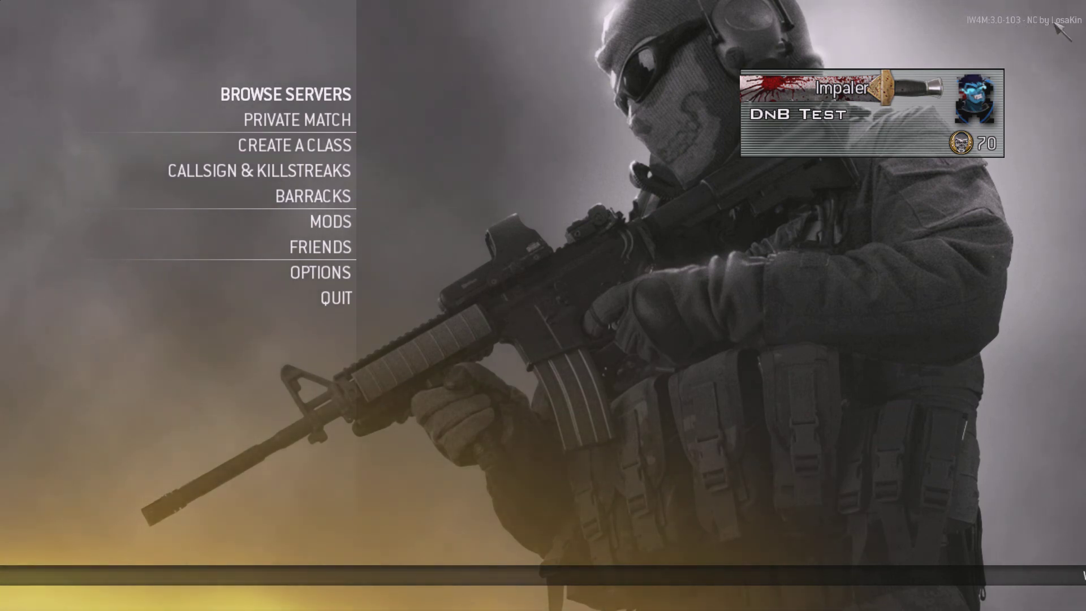
left_click(364, 305)
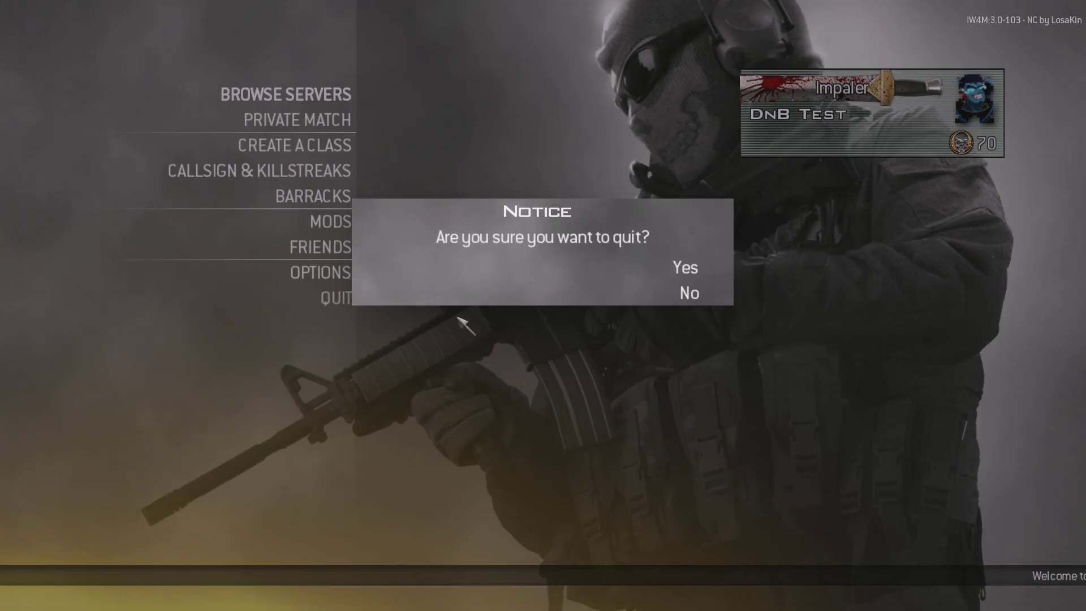
left_click(571, 263)
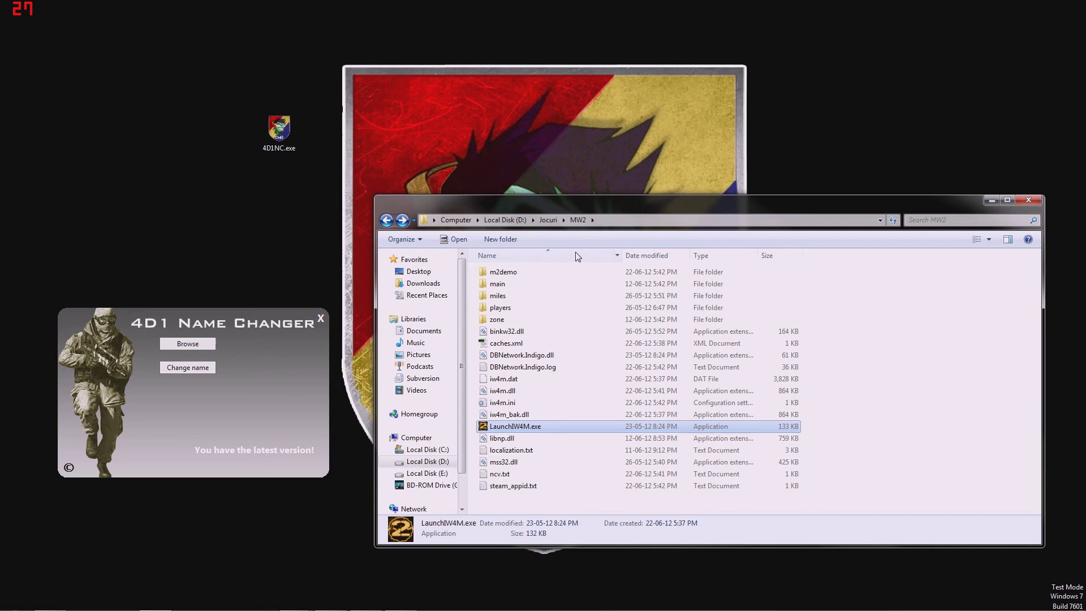
Restart 4D1NC.exe and select D:\Jocuri\MW2 as the MW2 folder.
left_click(321, 318)
left_click(213, 421)
double_click(280, 128)
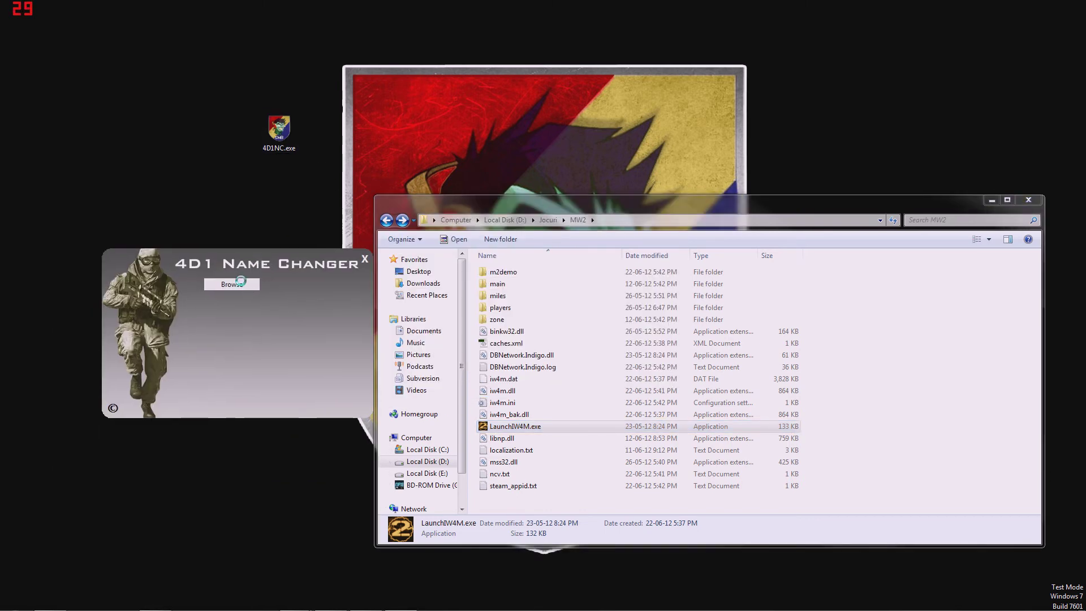
left_click(241, 281)
double_click(224, 359)
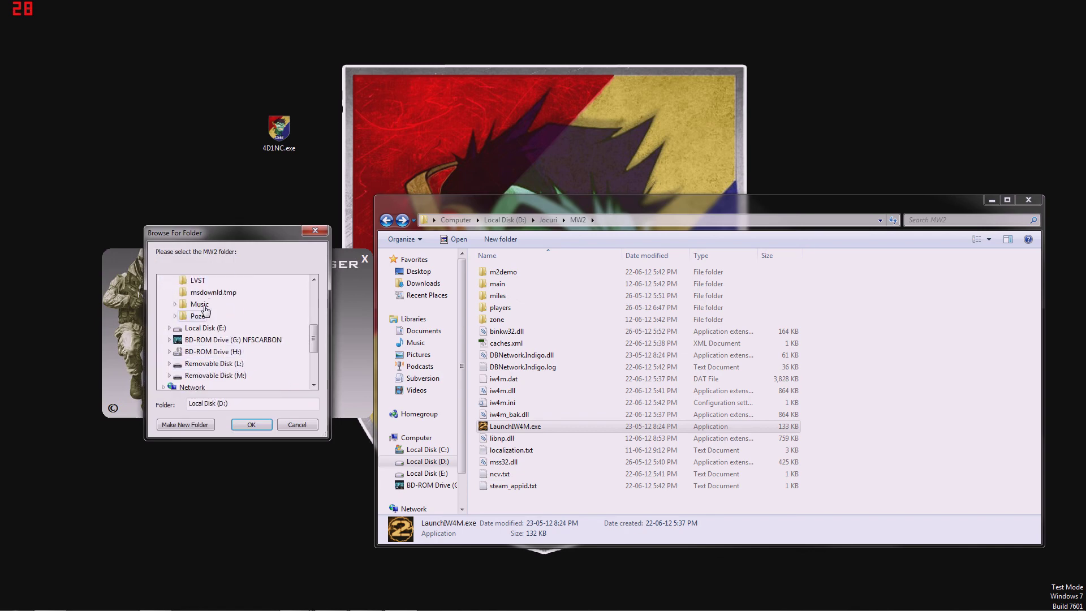
scroll(205, 310, "up", 3)
double_click(243, 369)
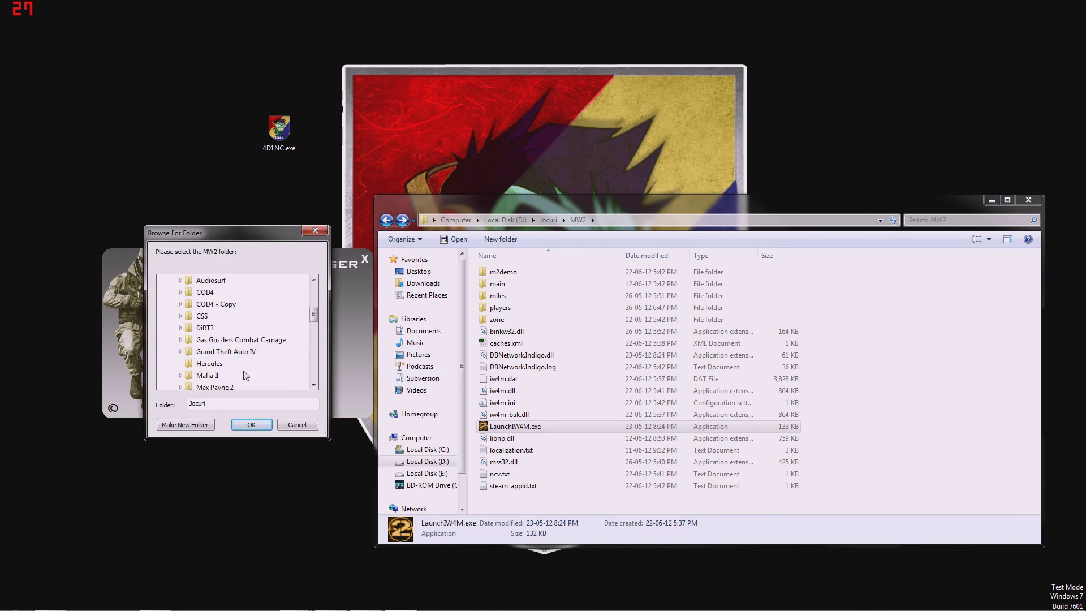
scroll(226, 376, "down", 3)
double_click(212, 375)
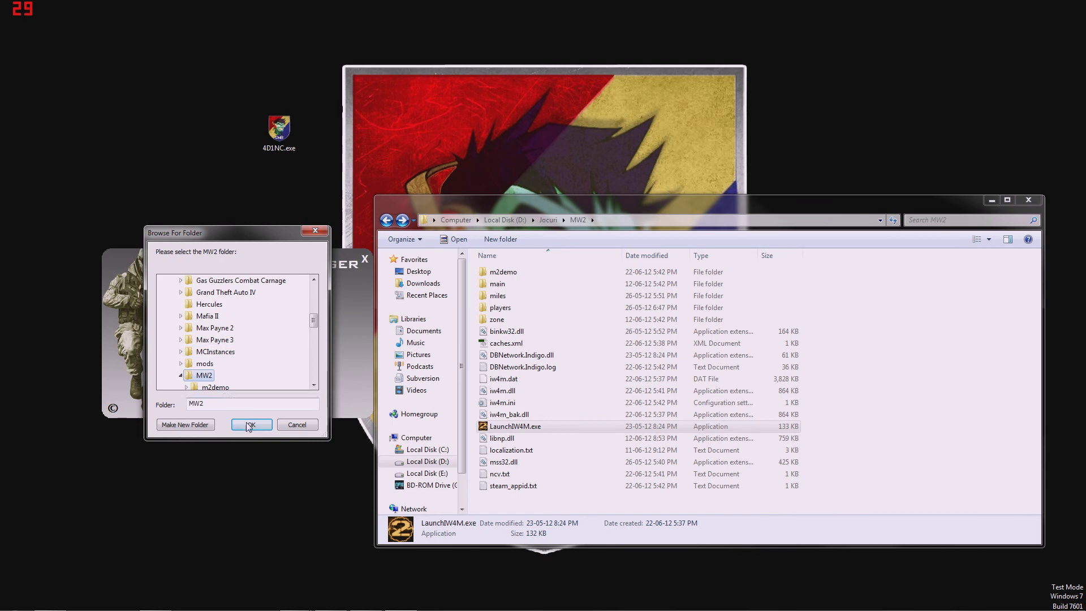
left_click(249, 425)
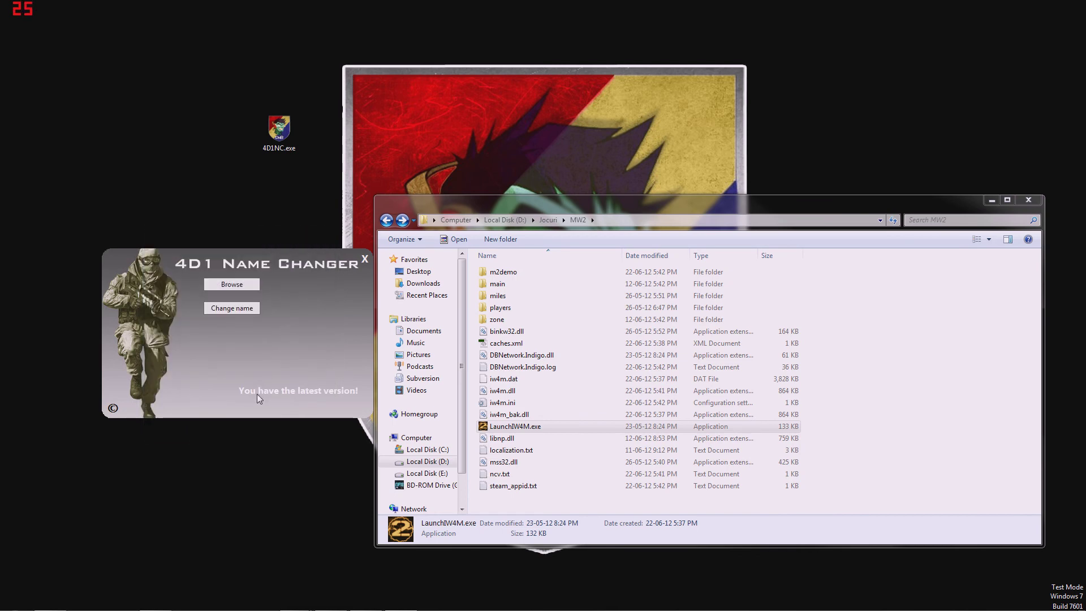
Set the in-game nickname to DnB TheVampire, entering the 4D1 account name and account password and confirming the change.
left_click(230, 309)
left_click(275, 292)
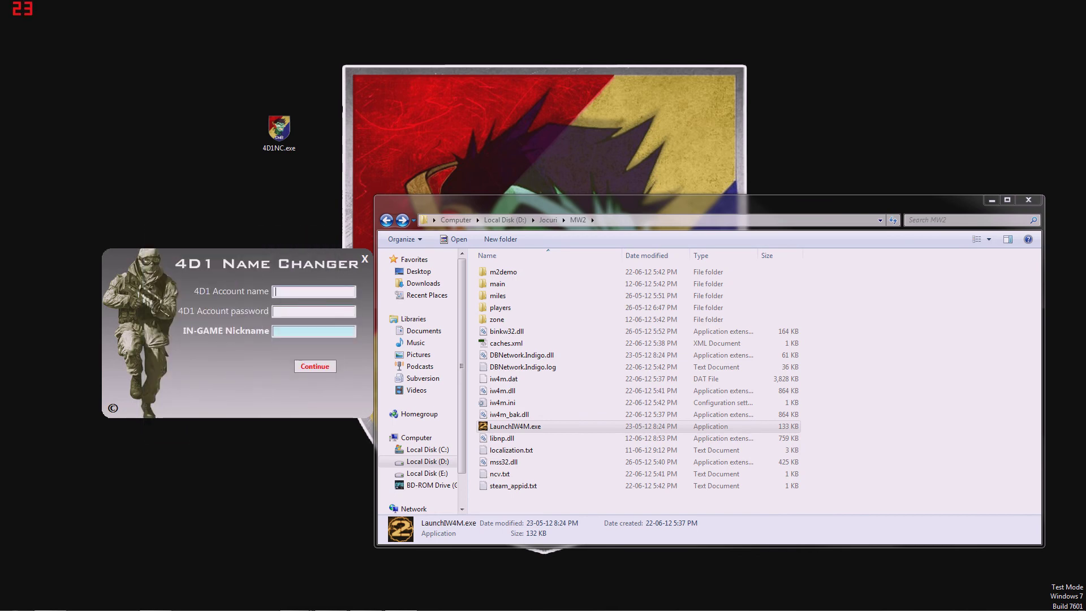
type("TheVampire")
left_click(275, 331)
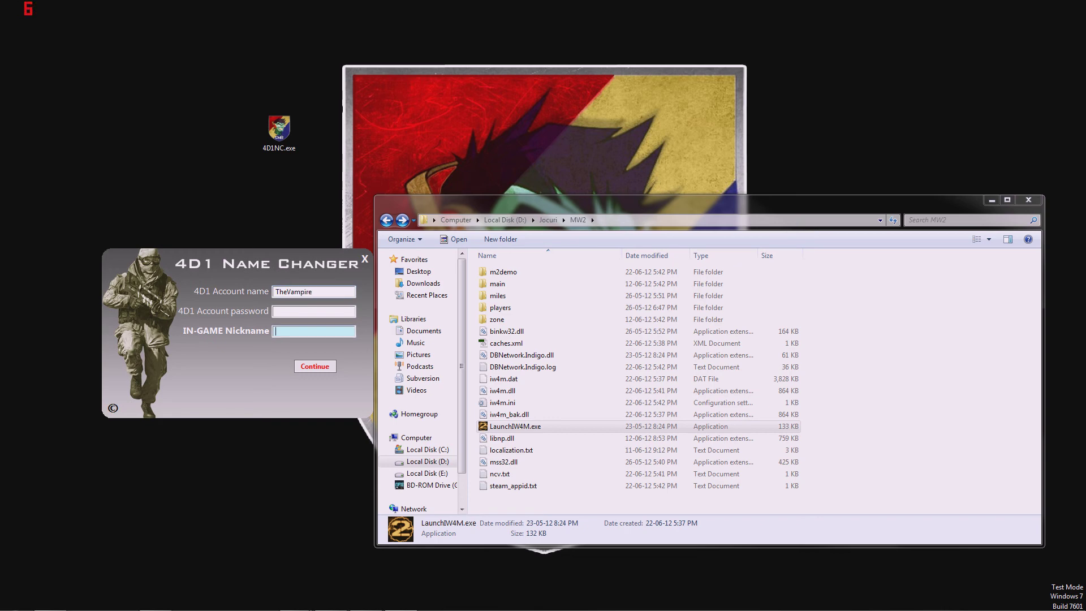
left_click(314, 311)
type("•••••••••")
left_click(274, 331)
type("DnB TheVampire")
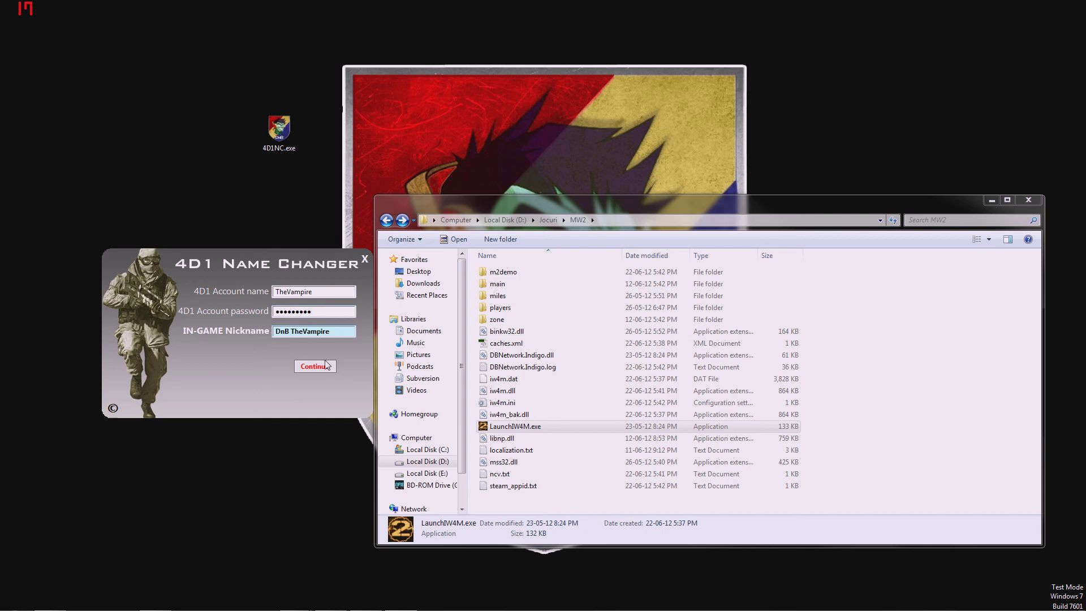
left_click(315, 367)
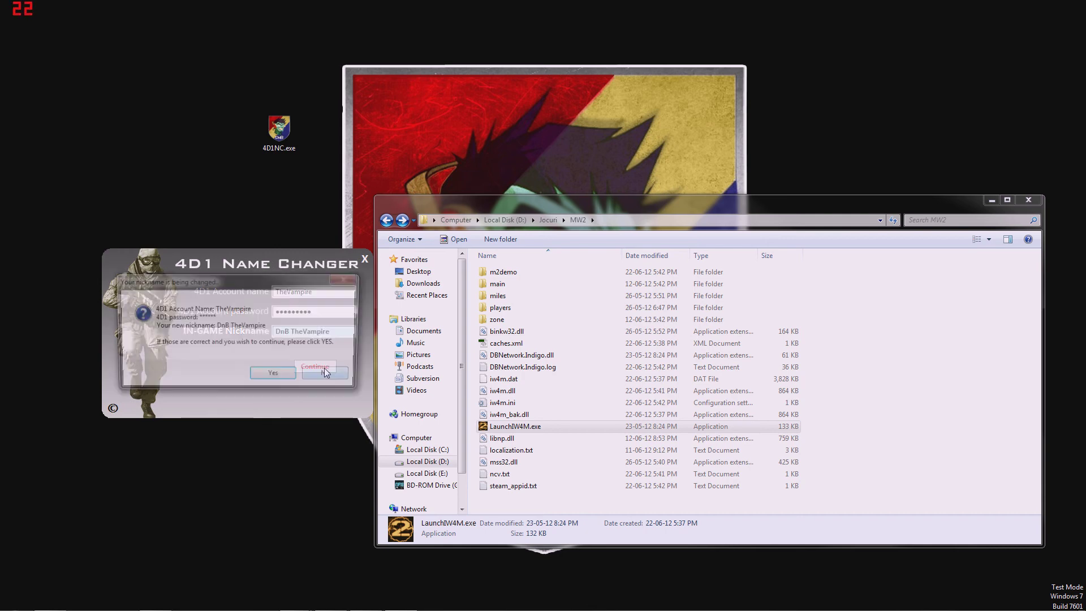
left_click(294, 372)
left_click(303, 367)
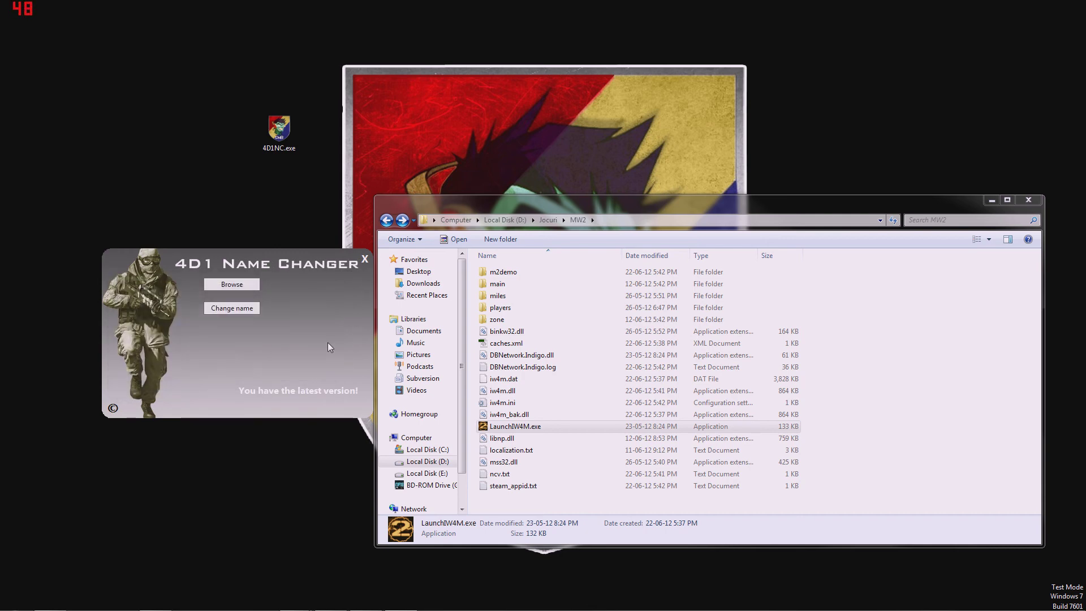
Close 4D1 Name Changer, run LaunchIW4M.exe to check the new player name in the main menu, and quit the game.
left_click(365, 259)
left_click(244, 365)
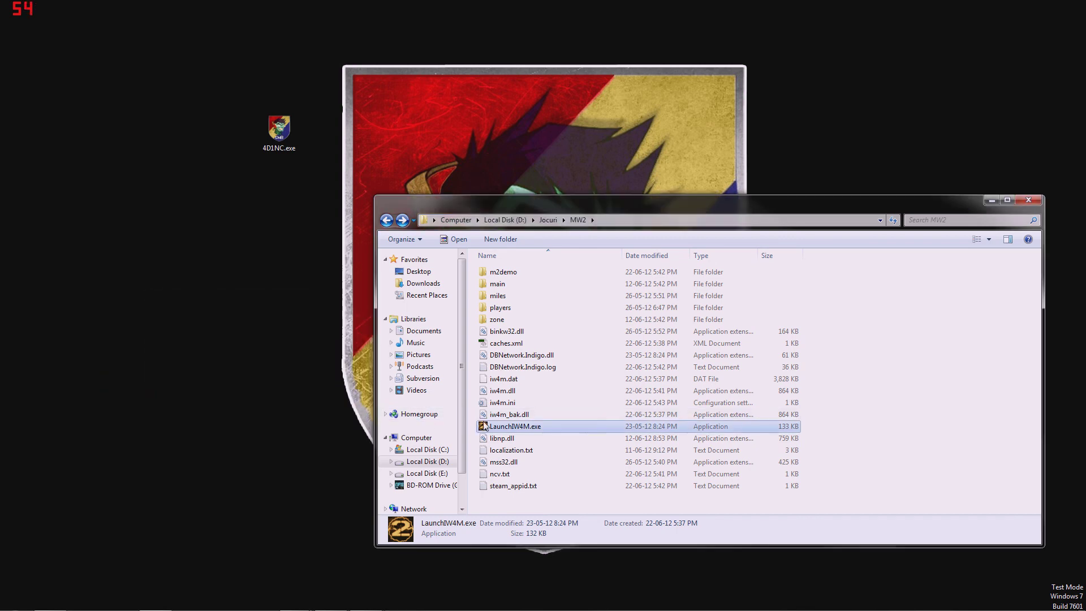
double_click(498, 426)
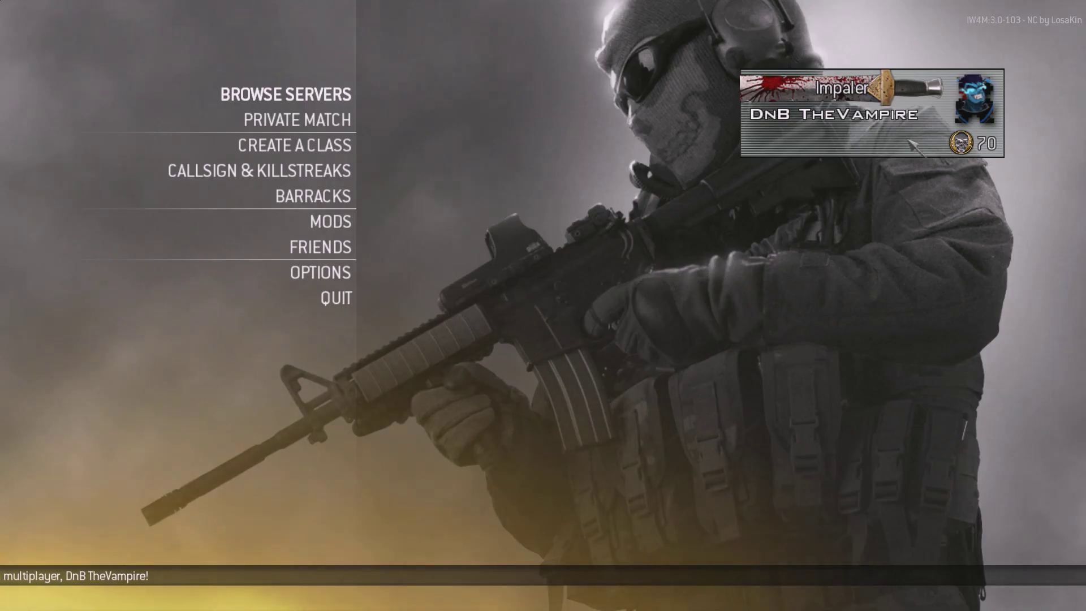
left_click(362, 297)
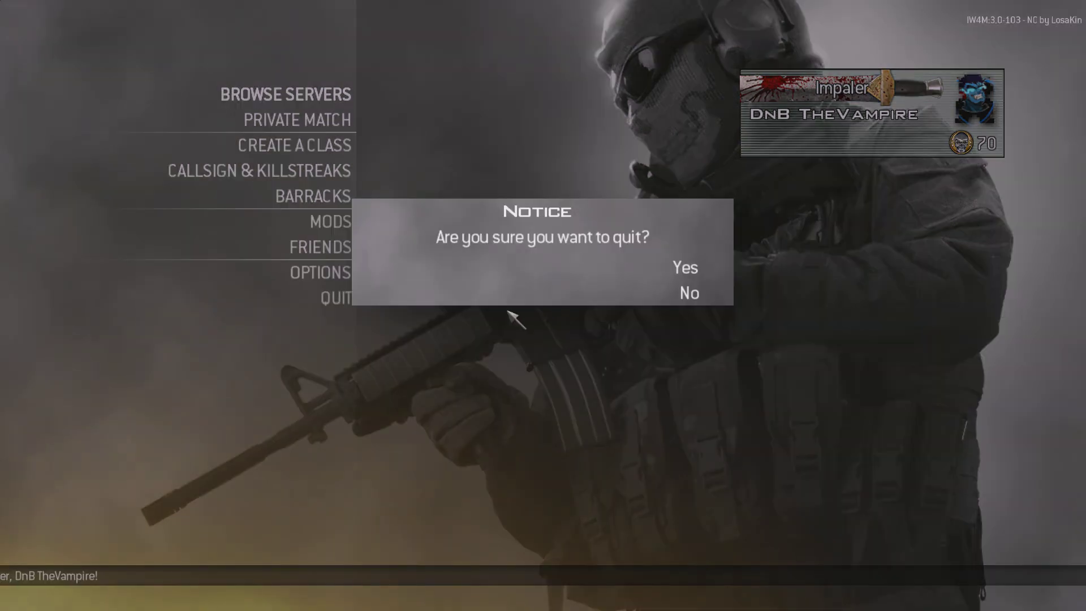
left_click(576, 271)
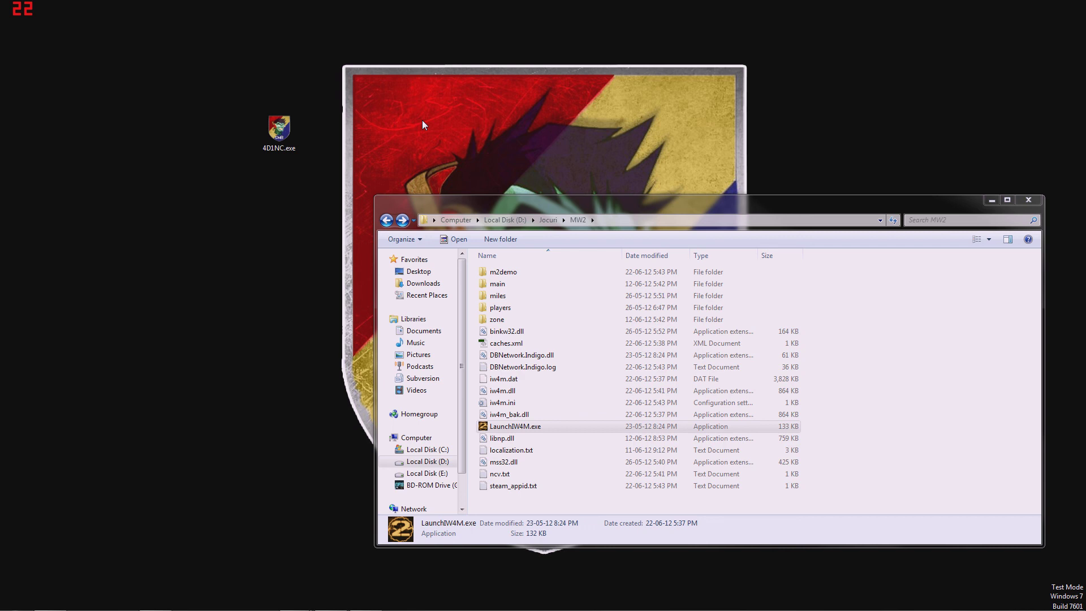
left_click_drag(221, 70, 325, 196)
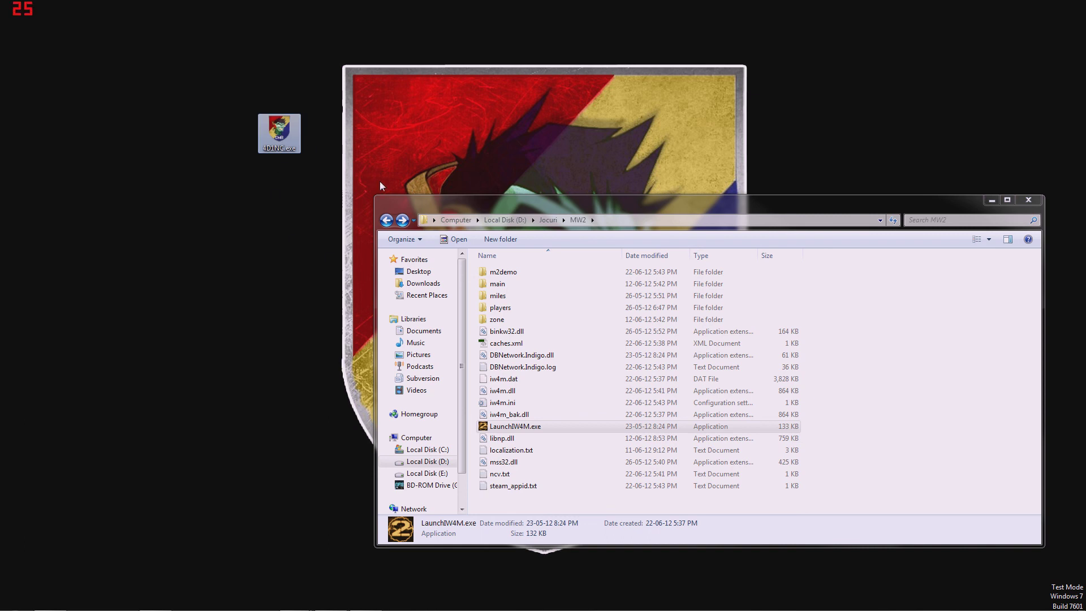
left_click_drag(203, 68, 330, 201)
left_click(329, 200)
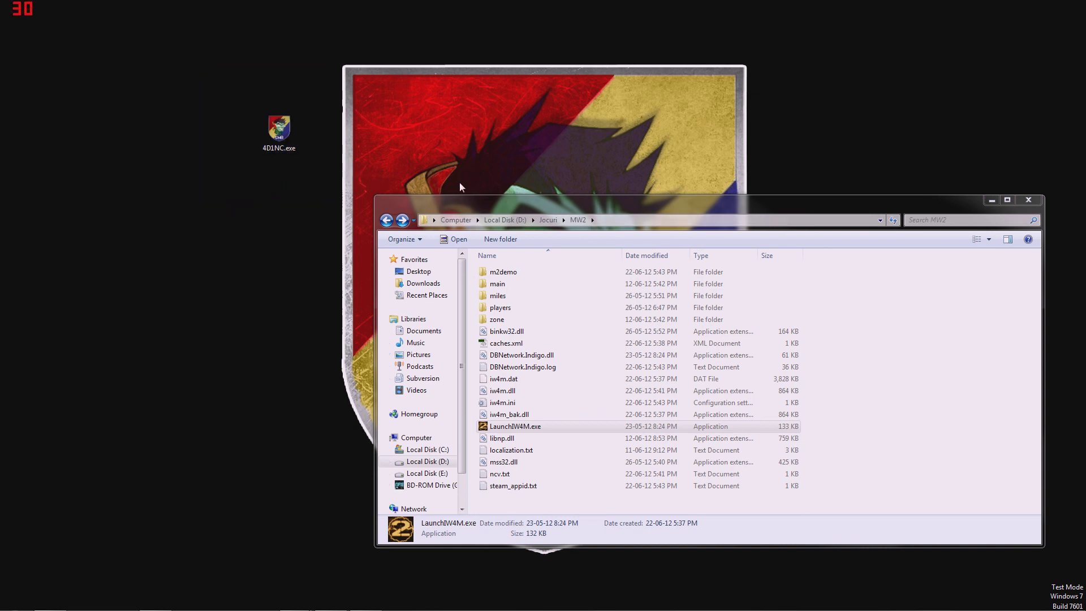